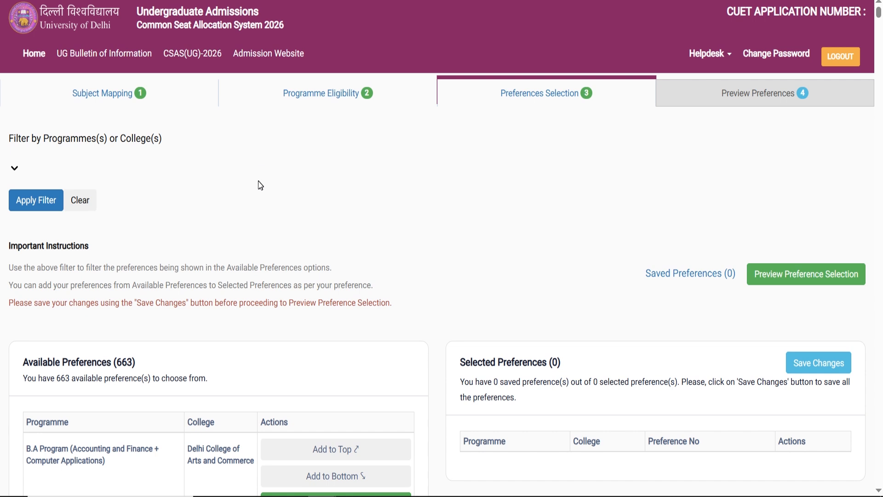
Examine the available preferences, the programme and college columns, and the filter section on the Preferences Selection page
scroll(264, 182, "down", 3)
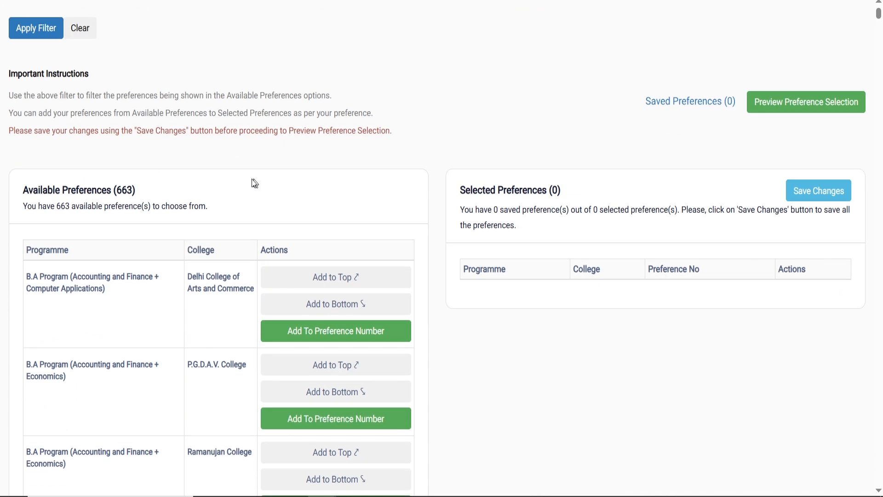
scroll(228, 183, "down", 2)
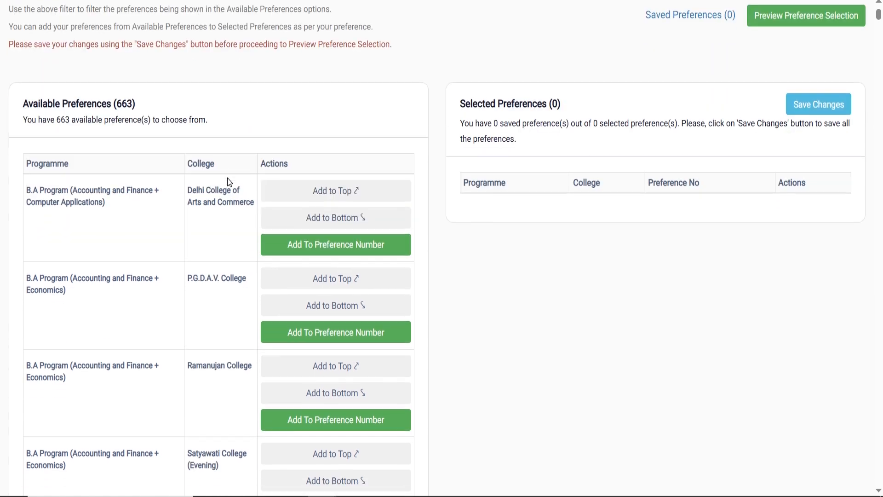
left_click_drag(30, 104, 139, 107)
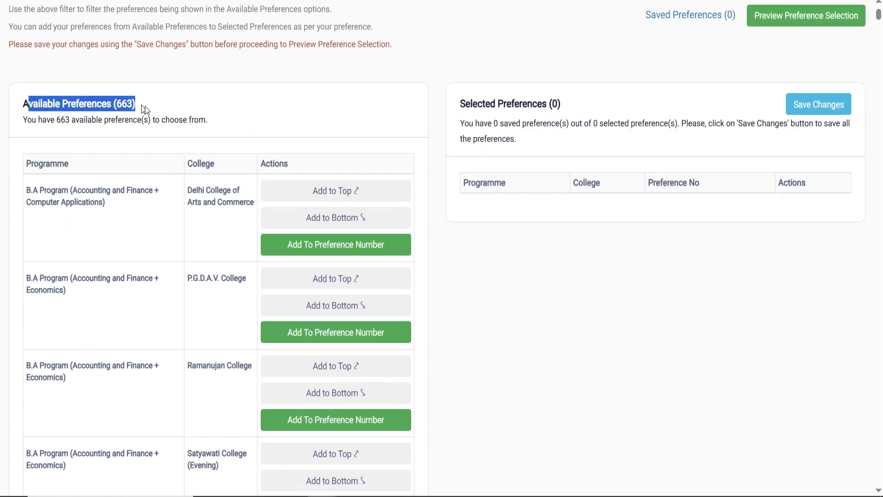
left_click_drag(38, 104, 122, 105)
left_click(120, 97)
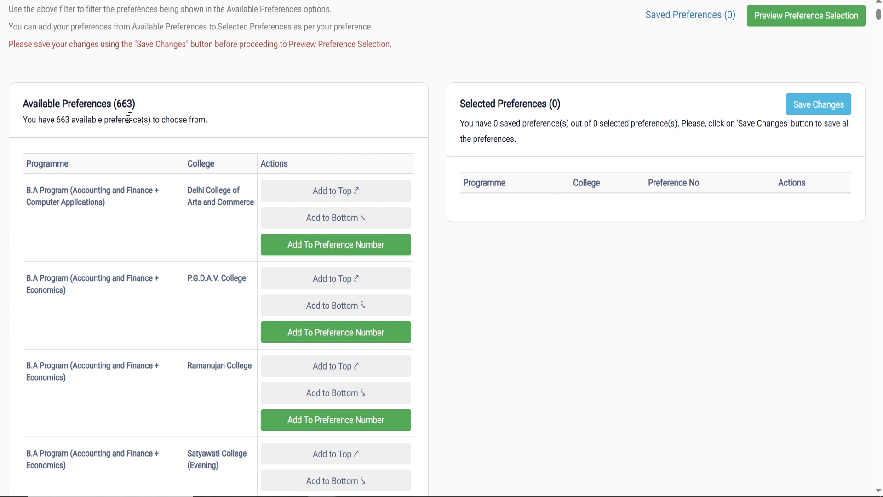
left_click_drag(190, 163, 242, 165)
left_click(61, 165)
double_click(49, 164)
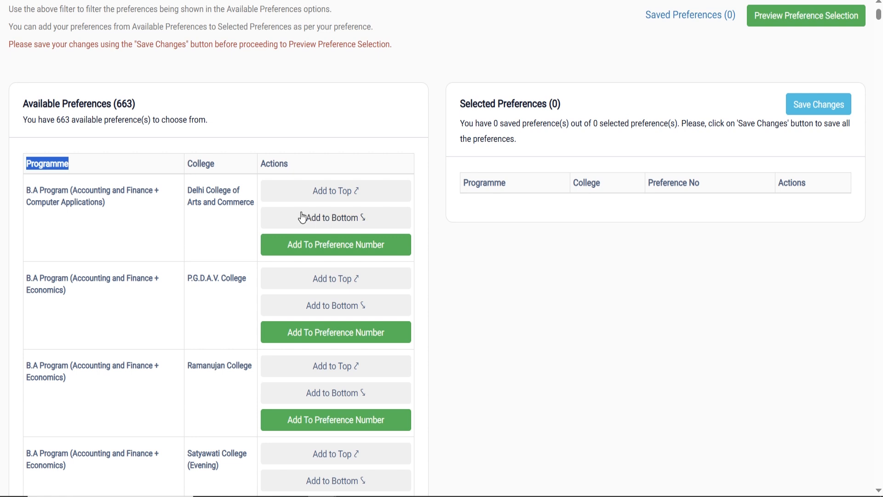
scroll(552, 230, "up", 4)
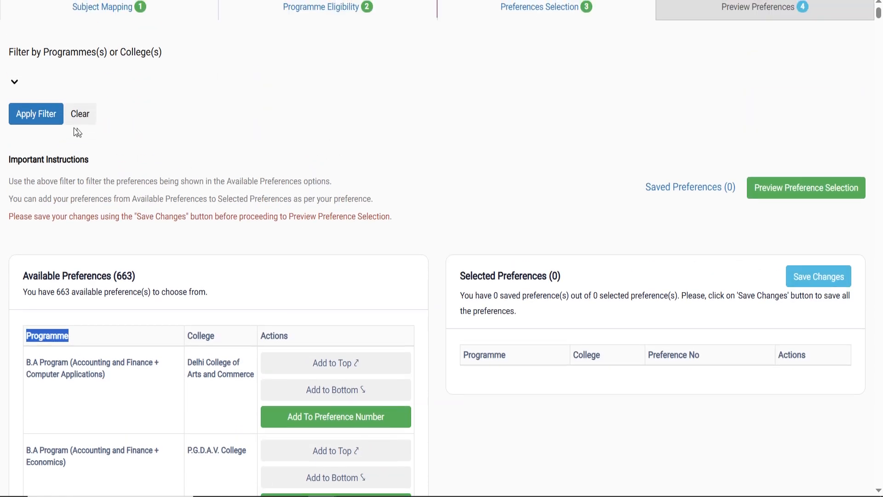
left_click(18, 72)
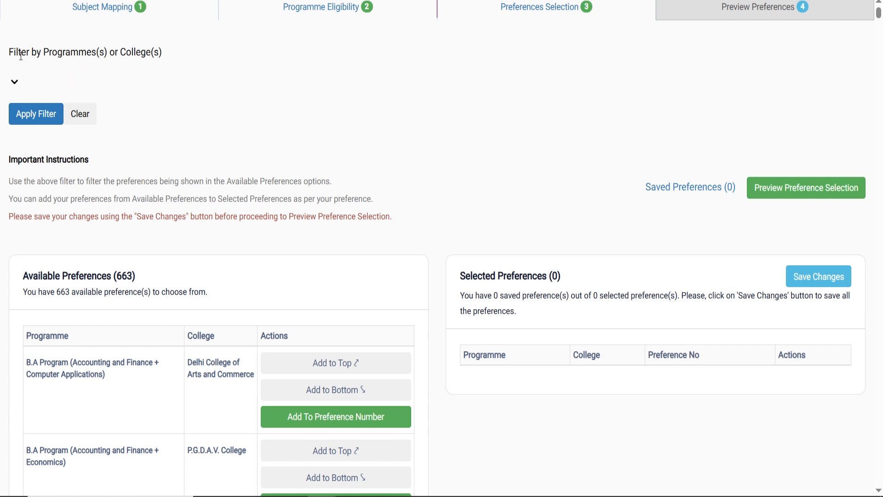
left_click_drag(12, 51, 664, 328)
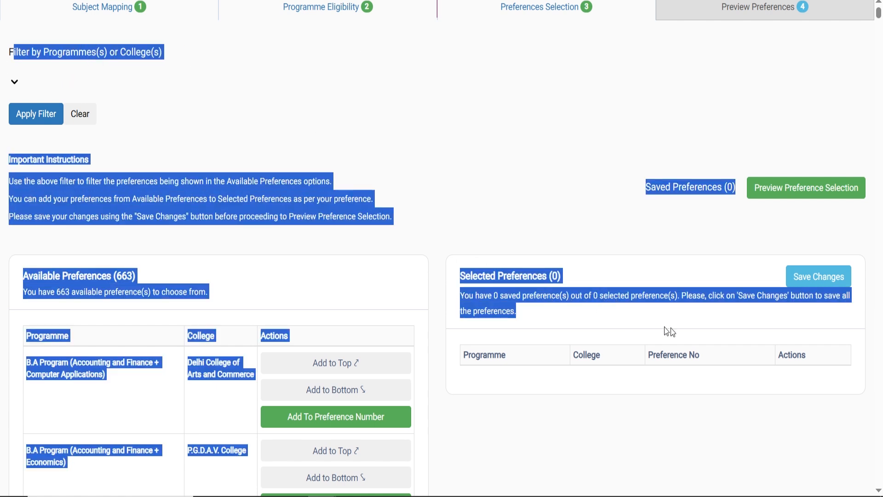
left_click(399, 152)
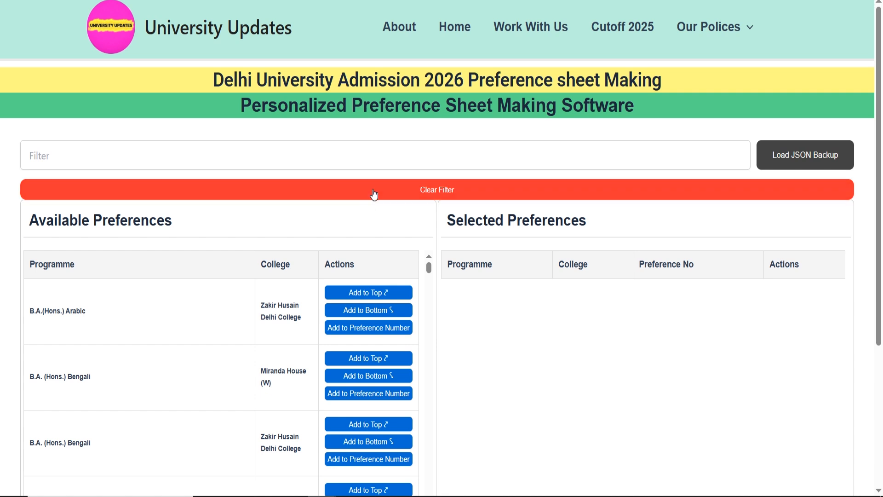
Compare the Available and Selected Preferences sections on the University Updates preference sheet page with those on the Delhi University admission portal
left_click_drag(182, 225, 29, 225)
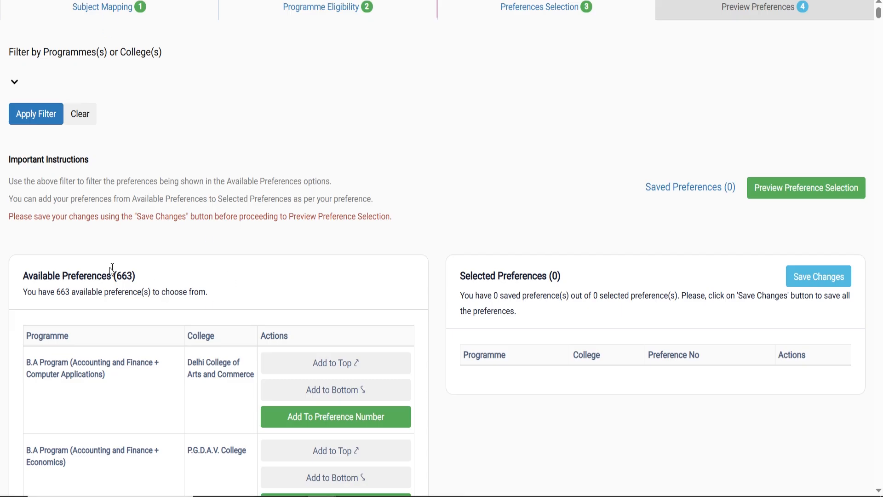
left_click_drag(47, 284, 43, 281)
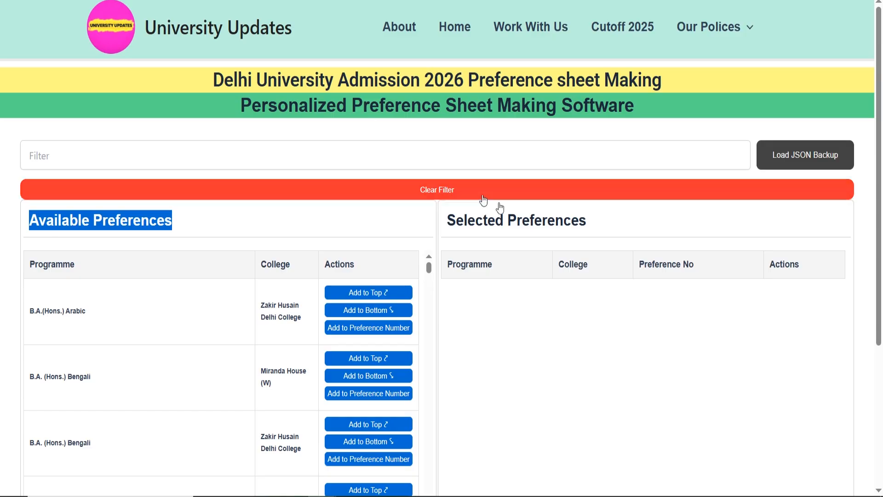
left_click_drag(502, 235, 588, 227)
left_click(603, 232)
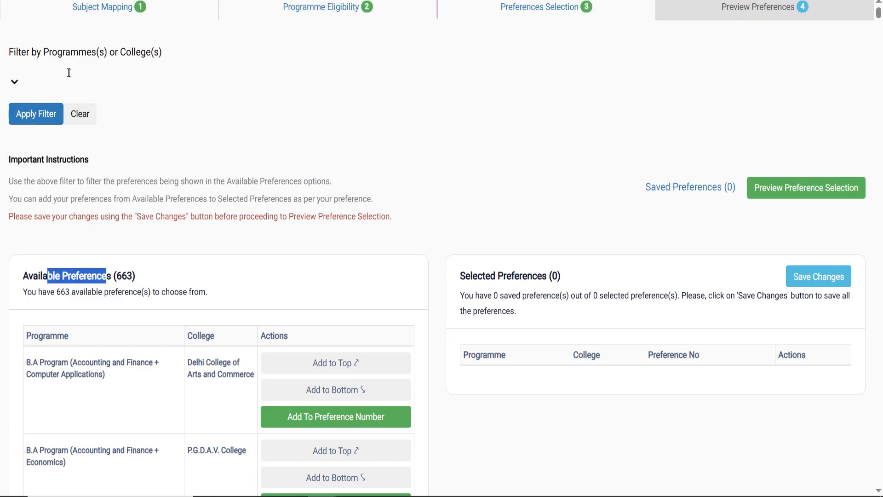
left_click(65, 74)
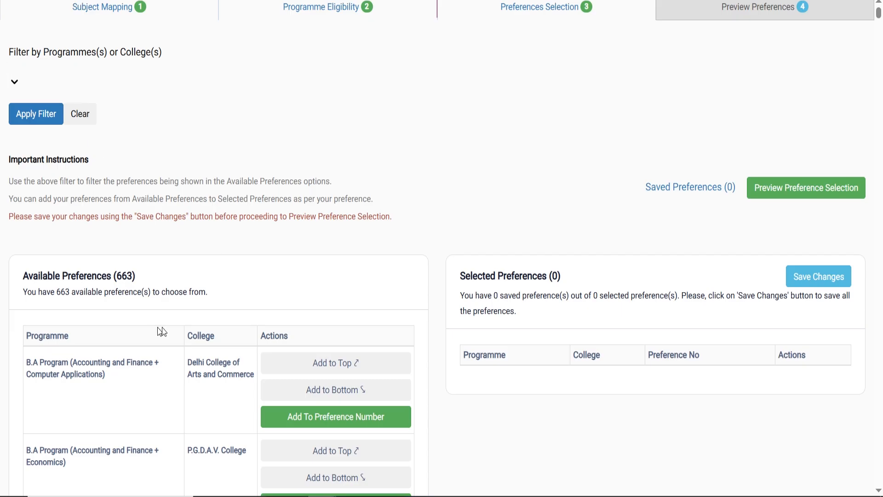
scroll(163, 331, "down", 2)
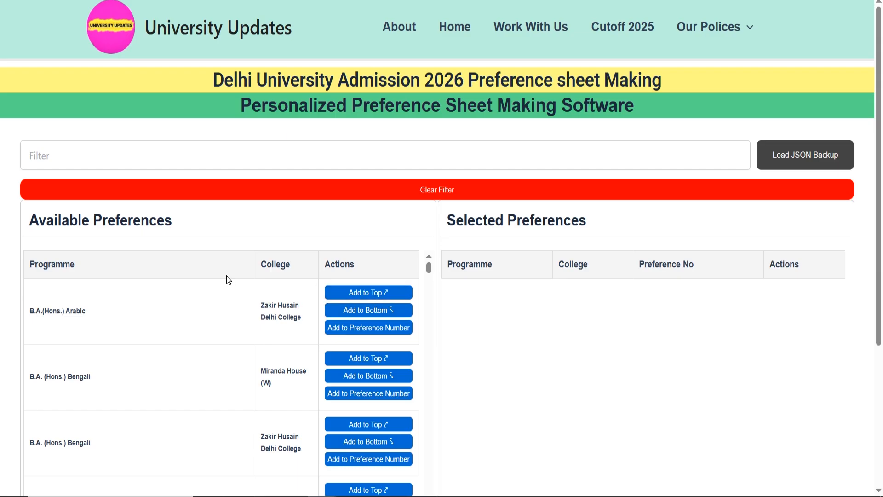
On the University Updates page, add B.A.(Hons.) Arabic at Zakir Husain Delhi College to the bottom of the selected preferences
scroll(227, 277, "down", 2)
scroll(230, 190, "down", 2)
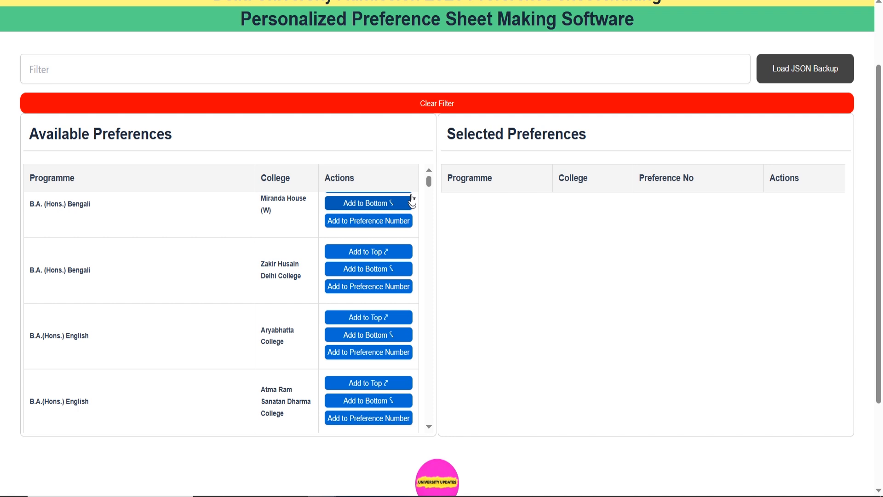
scroll(414, 239, "up", 2)
left_click(362, 226)
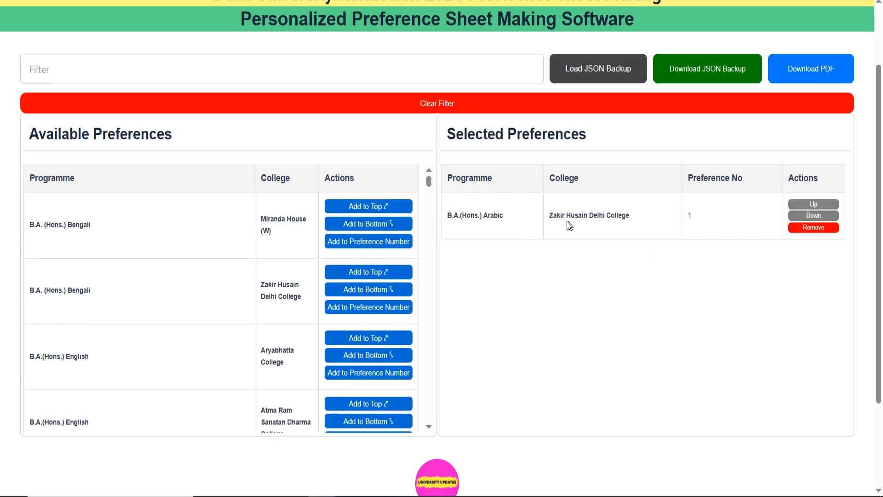
left_click_drag(641, 221, 644, 222)
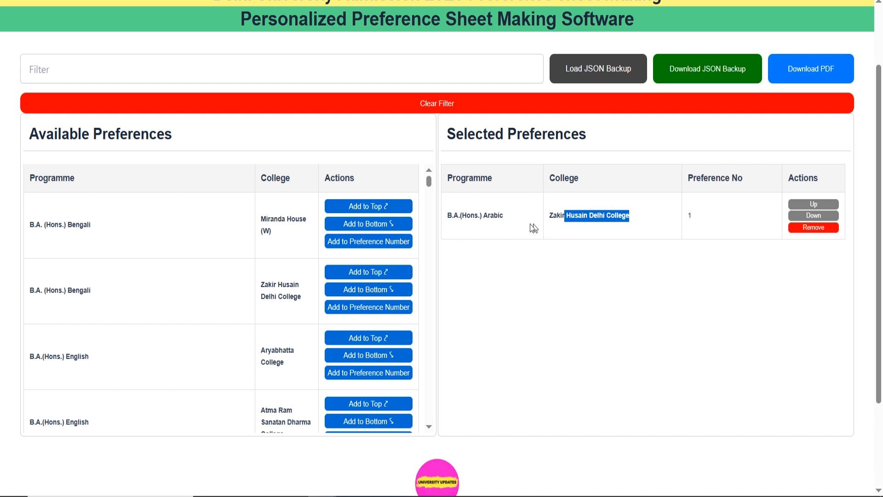
left_click(494, 221)
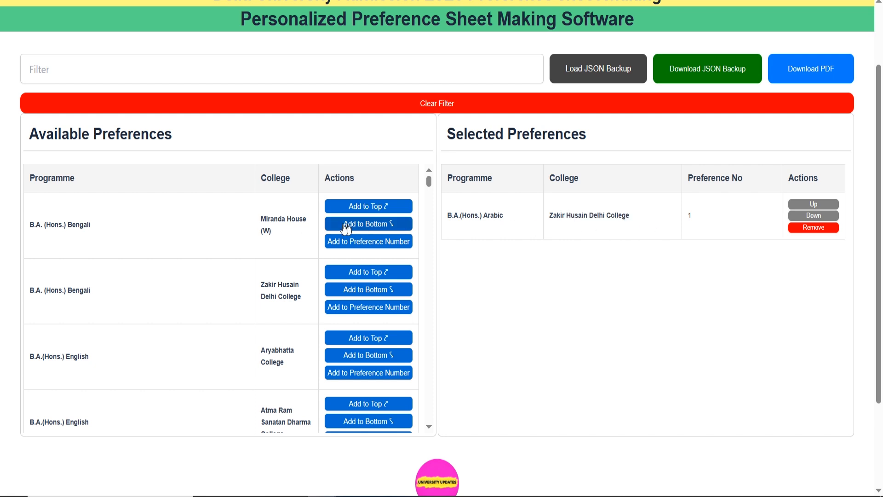
Add B.A. (Hons.) Bengali at Miranda House (W) to the bottom of the selected preferences and the one at Zakir Husain Delhi College to the top
left_click(365, 224)
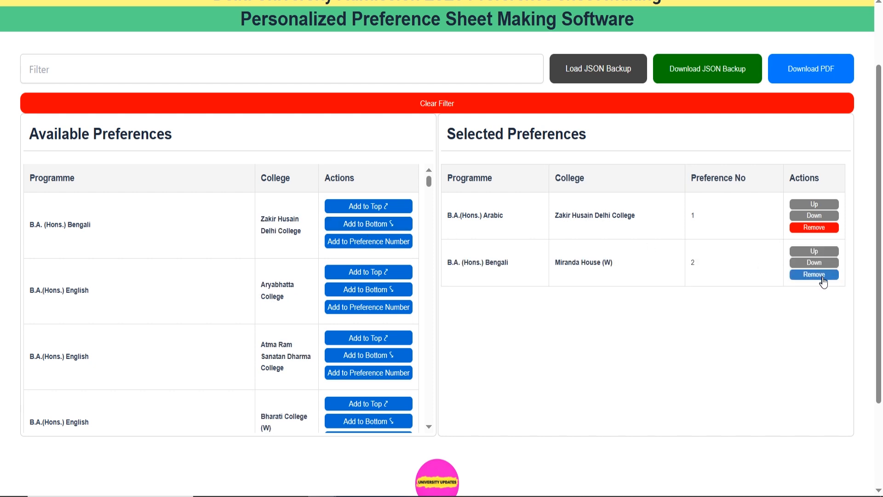
left_click_drag(568, 262, 614, 265)
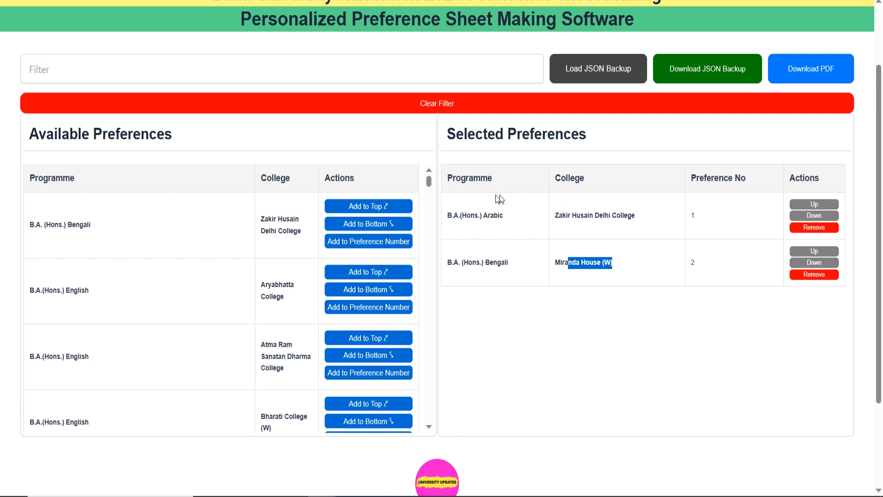
left_click(373, 206)
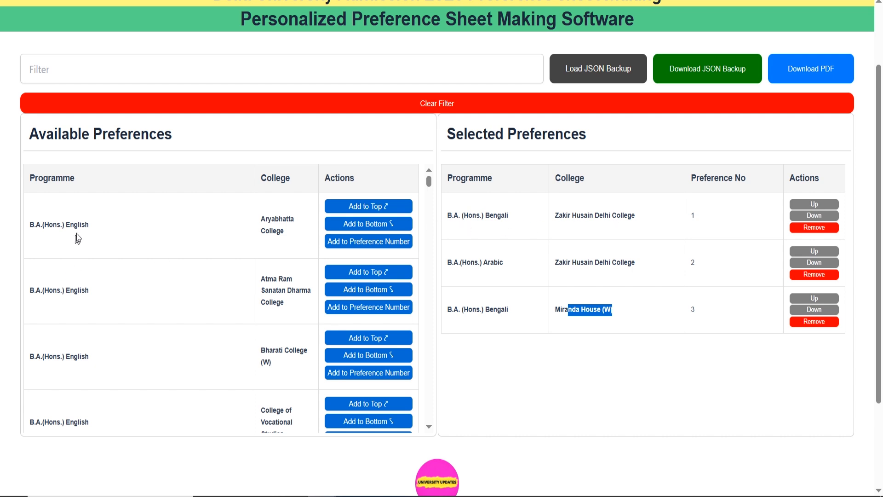
Add B.A.(Hons.) English at Aryabhatta College to the top of the selected preferences and the one at Atma Ram Sanatan Dharma College to the bottom
left_click_drag(76, 226, 278, 220)
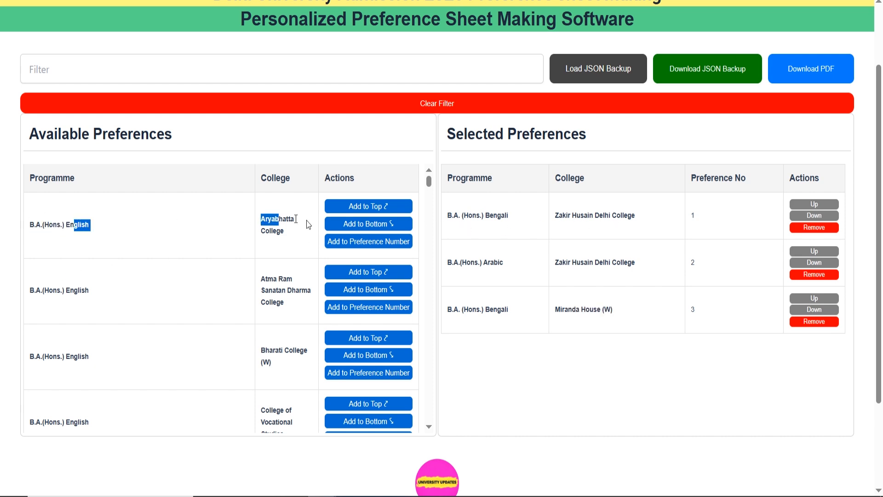
left_click(377, 206)
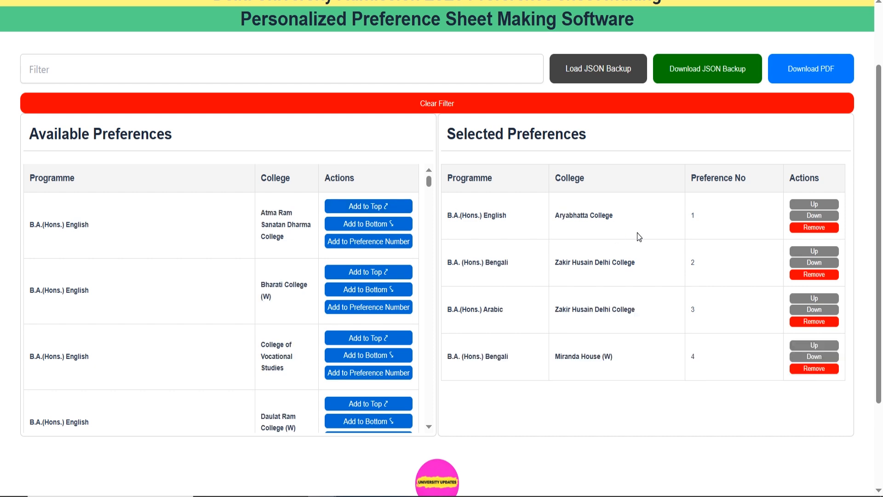
left_click_drag(555, 215, 621, 216)
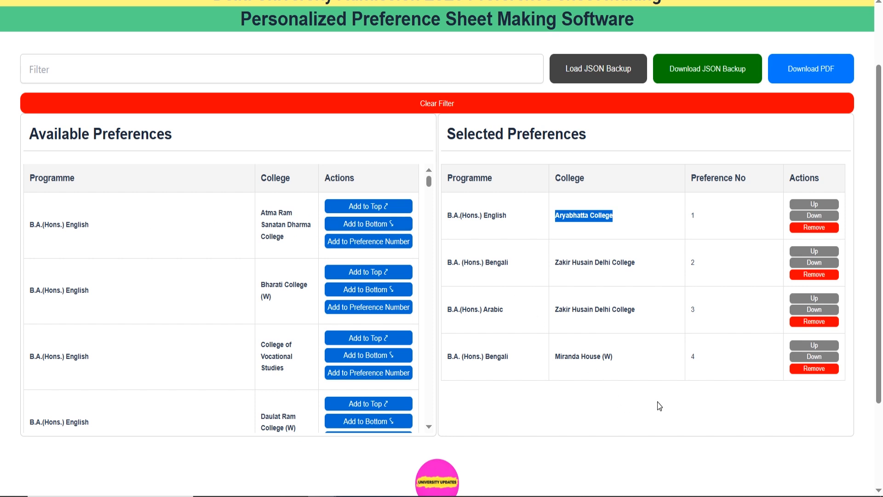
left_click(376, 233)
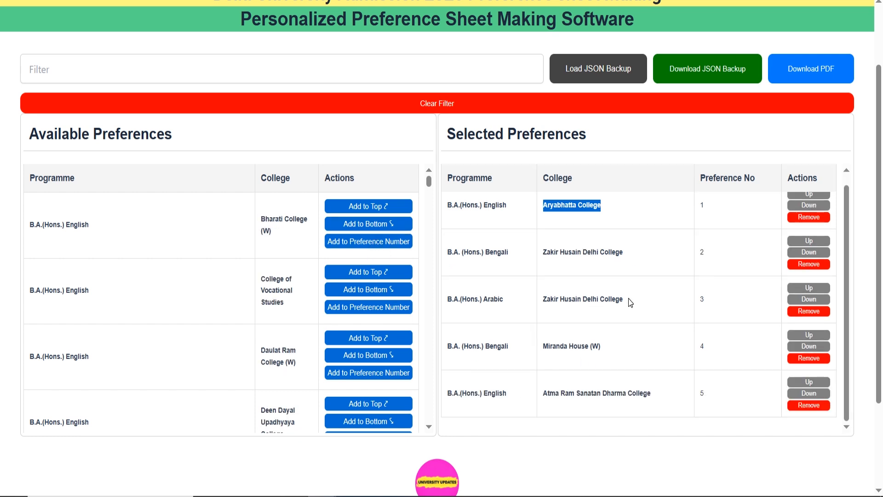
left_click(703, 327)
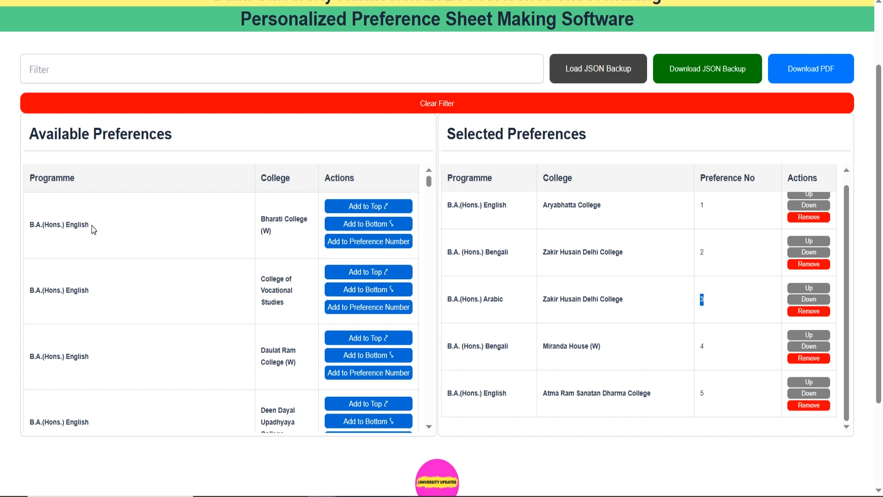
triple_click(80, 233)
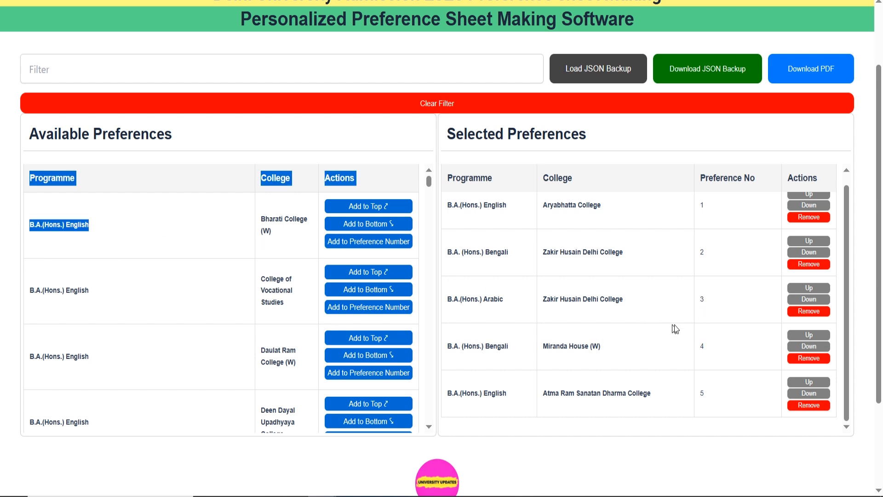
left_click(365, 247)
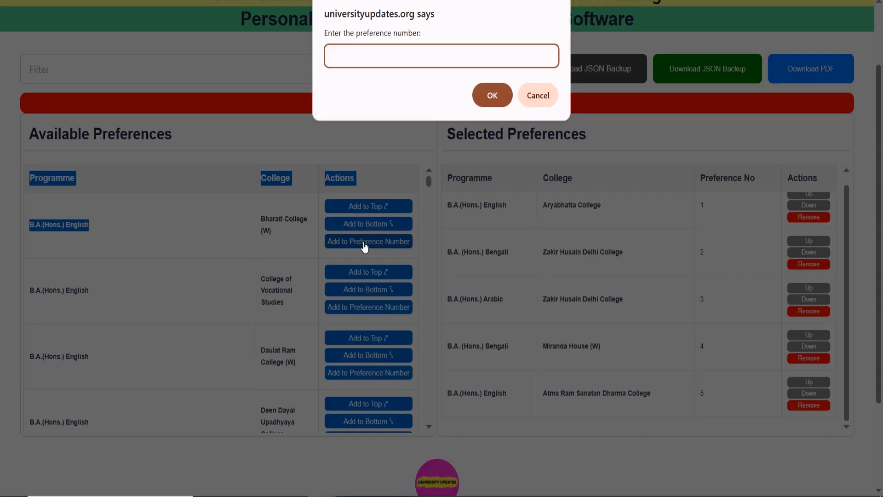
type("3")
left_click(530, 96)
left_click(536, 61)
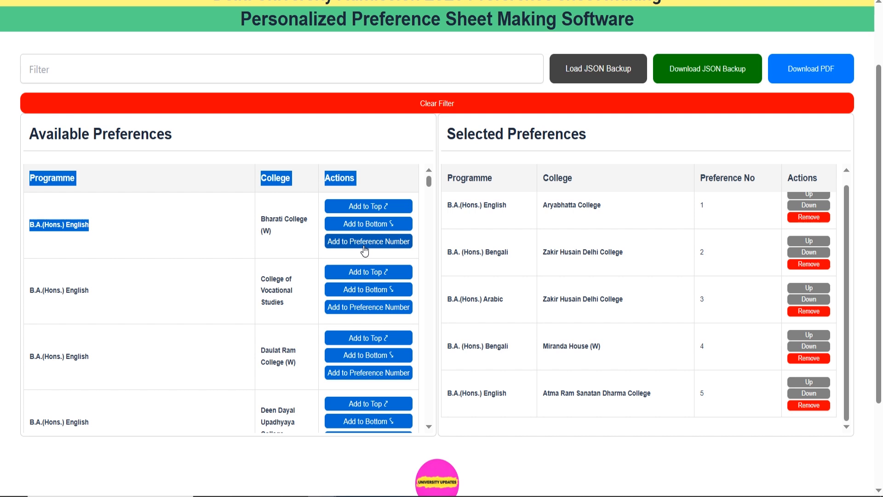
left_click(271, 256)
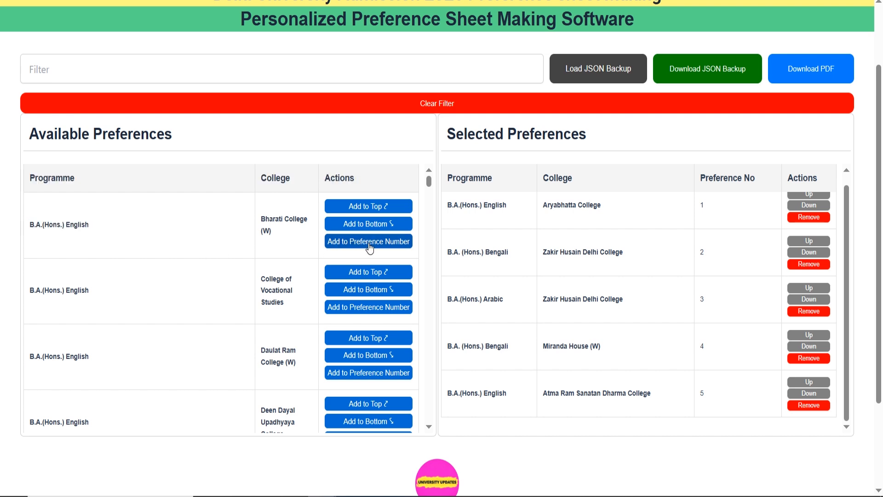
Add B.A.(Hons.) English at Bharati College (W) to the selected preferences by entering preference number 3
left_click(368, 243)
type("4")
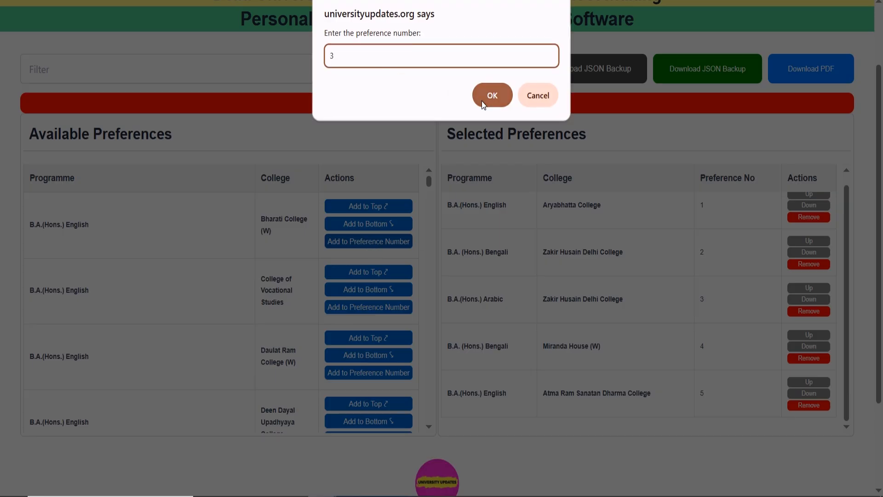
left_click(481, 100)
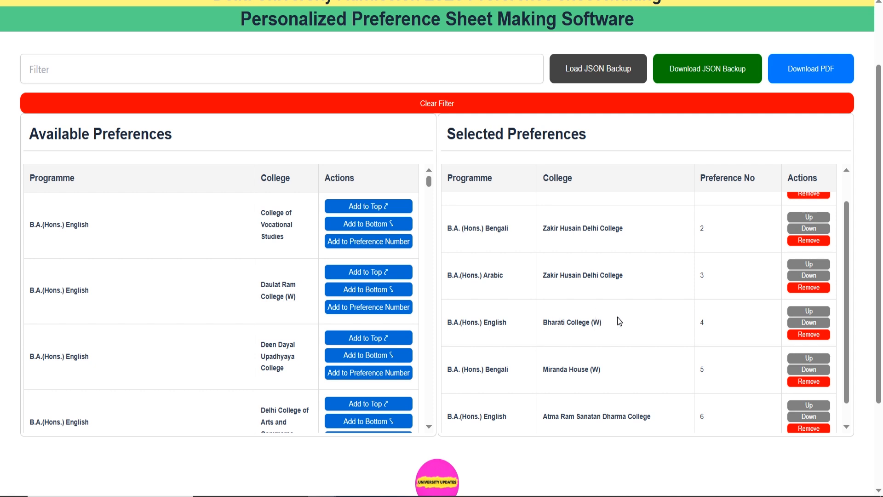
Move B.A.(Hons.) English at Bharati College (W) up one place and the one at Aryabhatta College down one place in the selected preferences
left_click(808, 311)
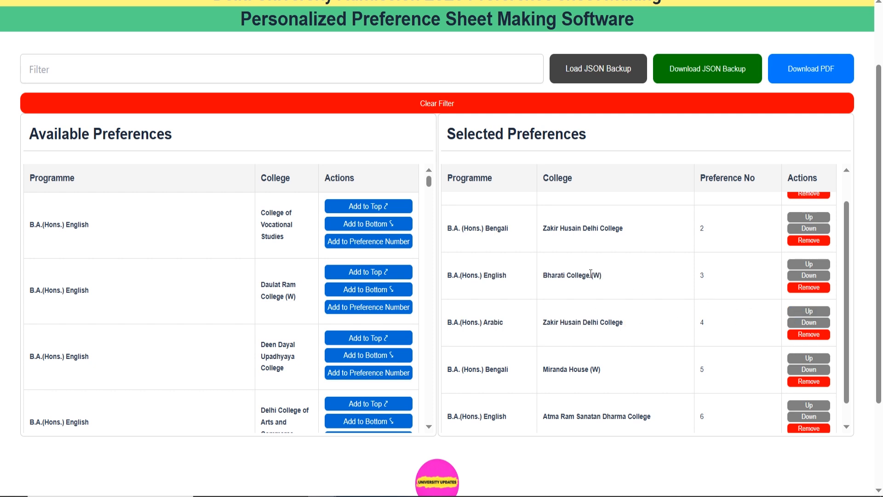
left_click_drag(544, 276, 613, 280)
left_click(619, 285)
scroll(760, 303, "up", 1)
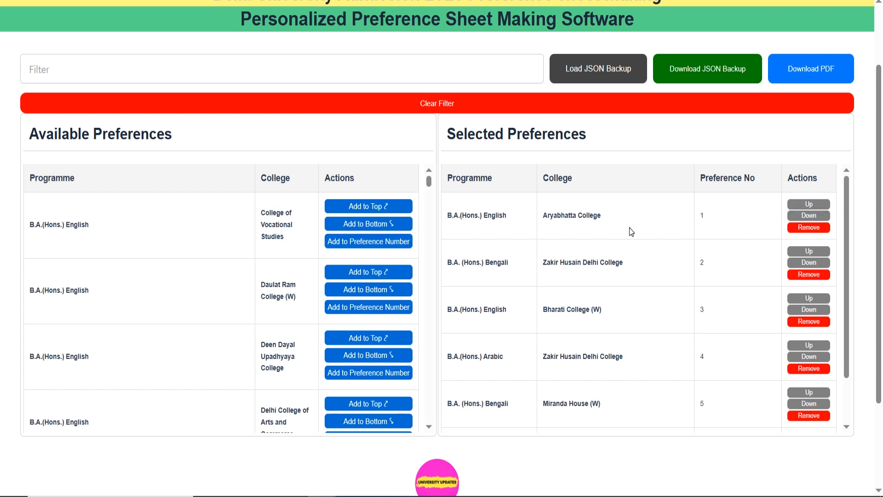
left_click(808, 221)
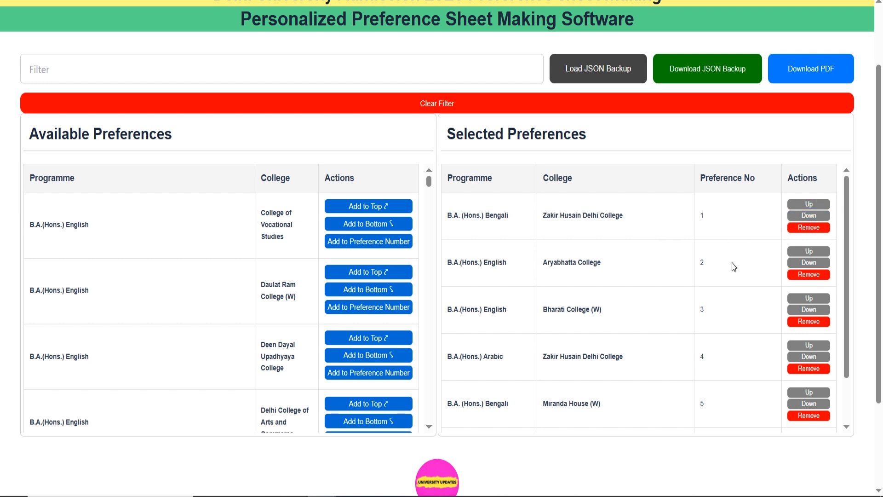
Move B.A.(Hons.) English at Aryabhatta College to first place in the selected preferences and remove the one at Bharati College (W)
left_click(814, 263)
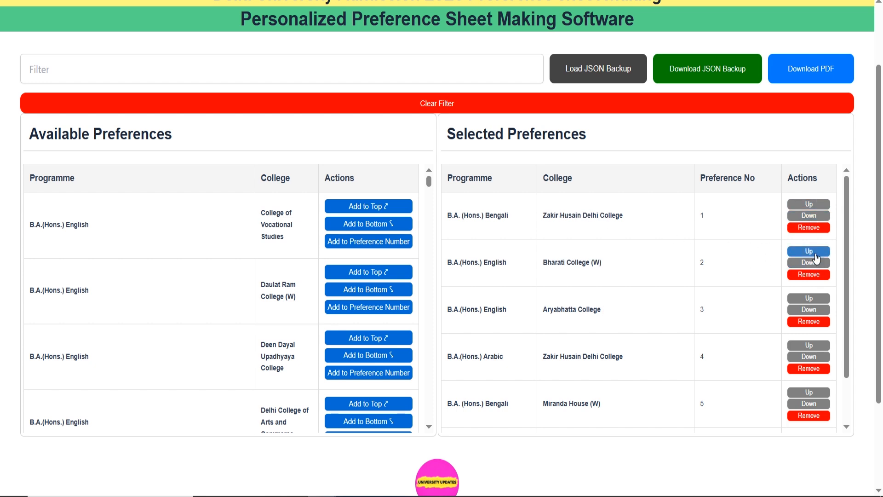
left_click(814, 262)
left_click(808, 252)
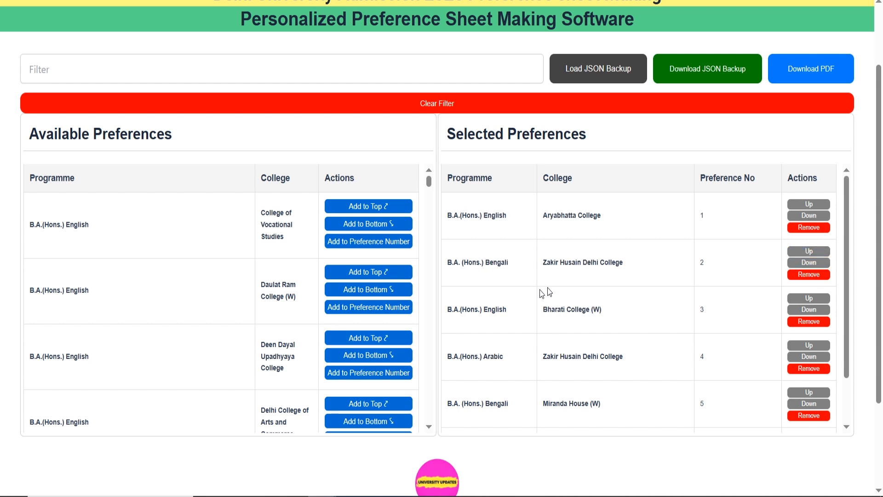
left_click_drag(543, 310, 663, 304)
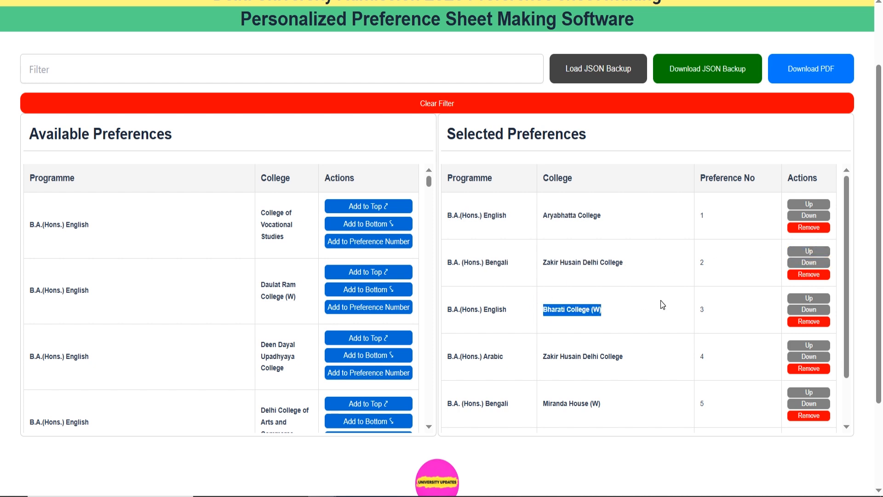
left_click(819, 324)
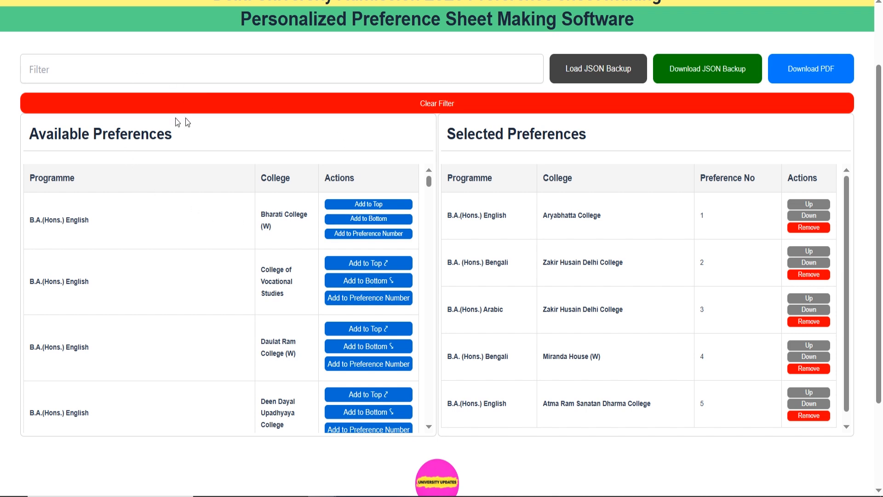
Filter the available preferences by "hindu college" and look through the programmes offered there
left_click(155, 78)
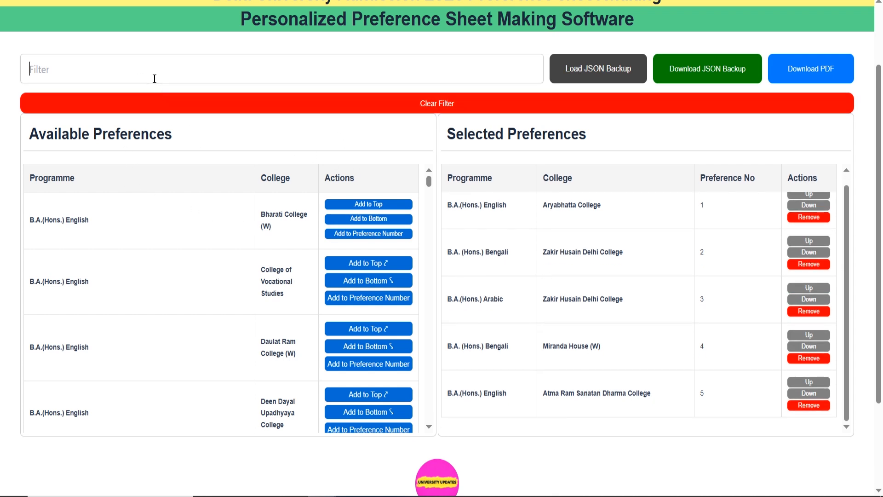
type("hindu")
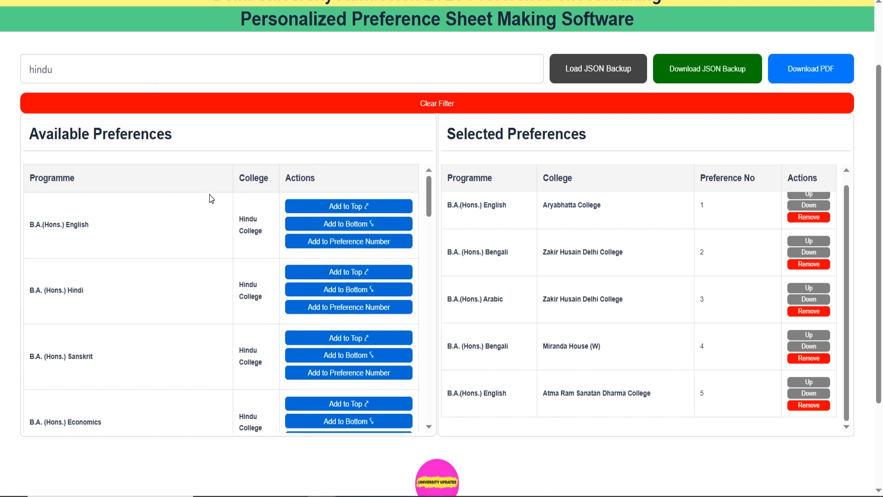
type(" colele")
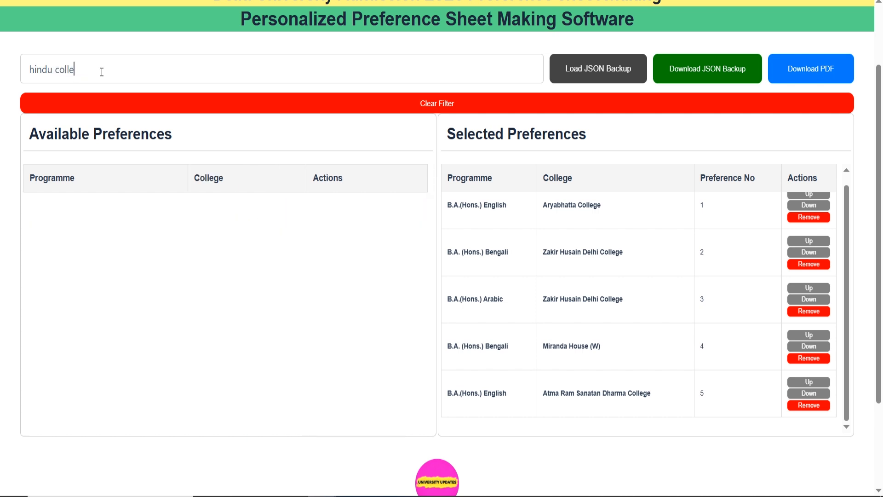
type("hege")
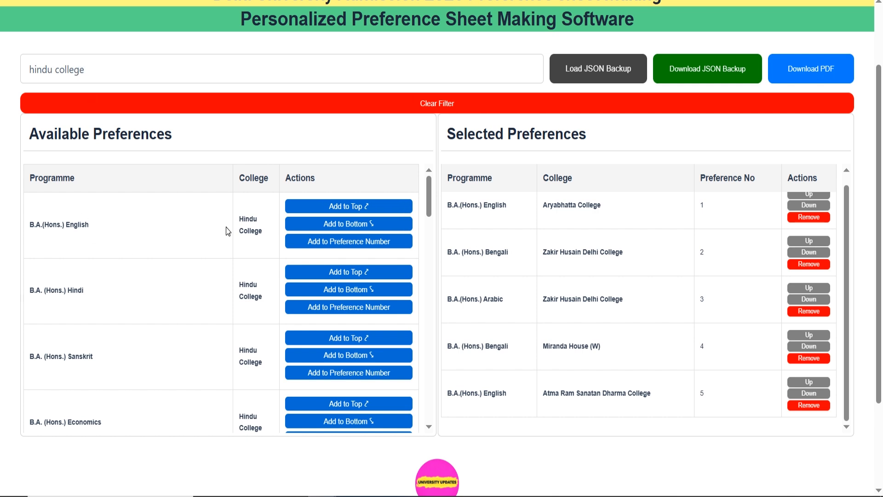
scroll(226, 230, "down", 5)
scroll(110, 244, "down", 9)
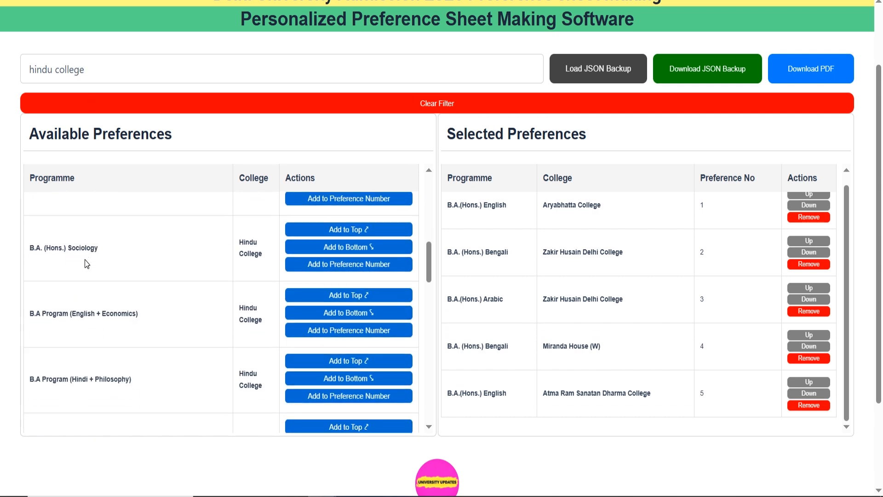
scroll(80, 270, "down", 10)
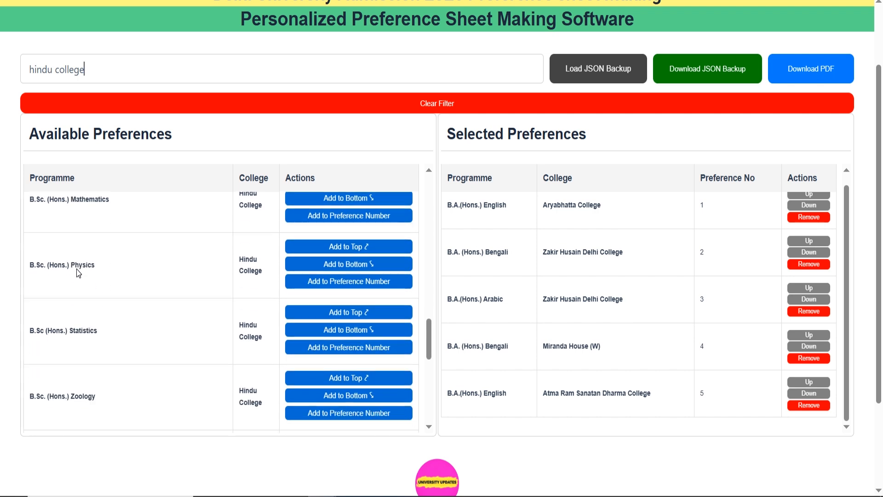
scroll(116, 271, "down", 2)
scroll(244, 299, "up", 5)
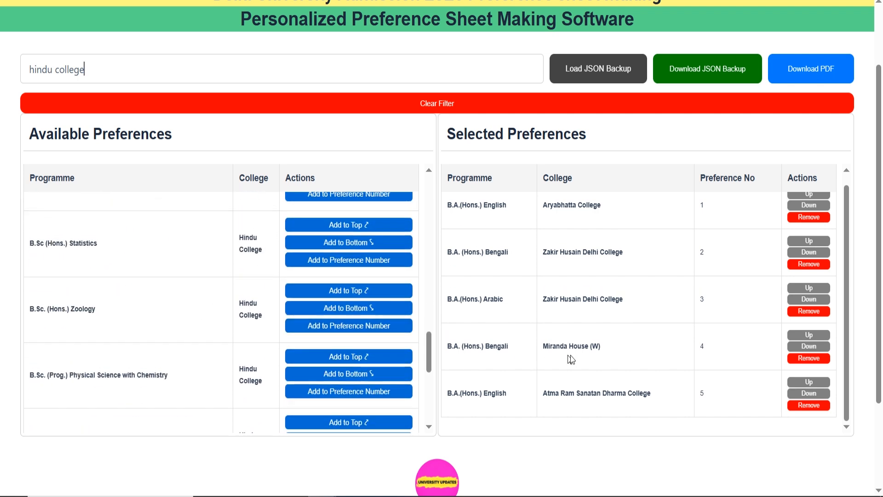
scroll(615, 353, "up", 1)
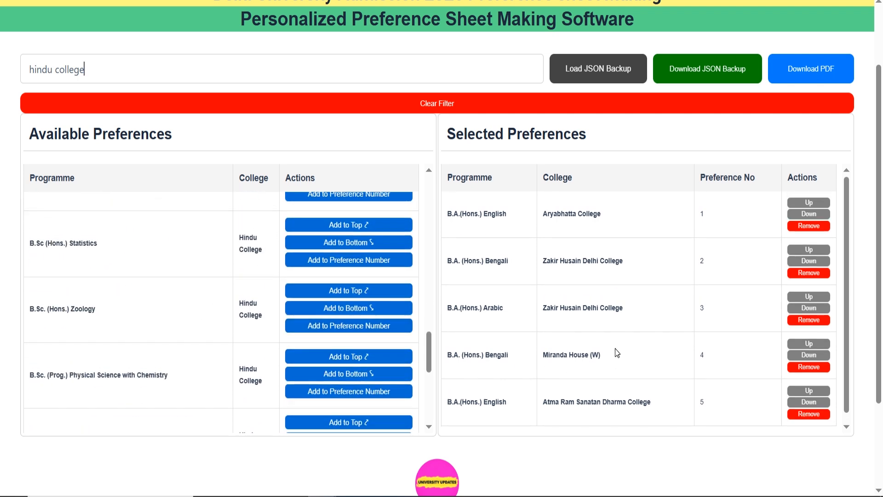
Remove all remaining entries from the selected preferences
left_click(817, 225)
left_click(818, 227)
left_click(818, 227)
left_click(818, 227)
left_click(818, 227)
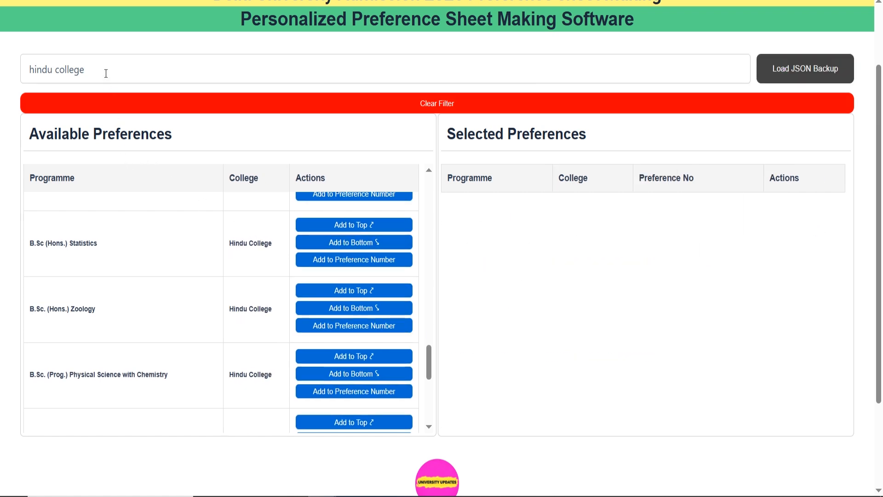
Clear the filter and enter "hindu college" again to filter the available preferences
left_click(121, 106)
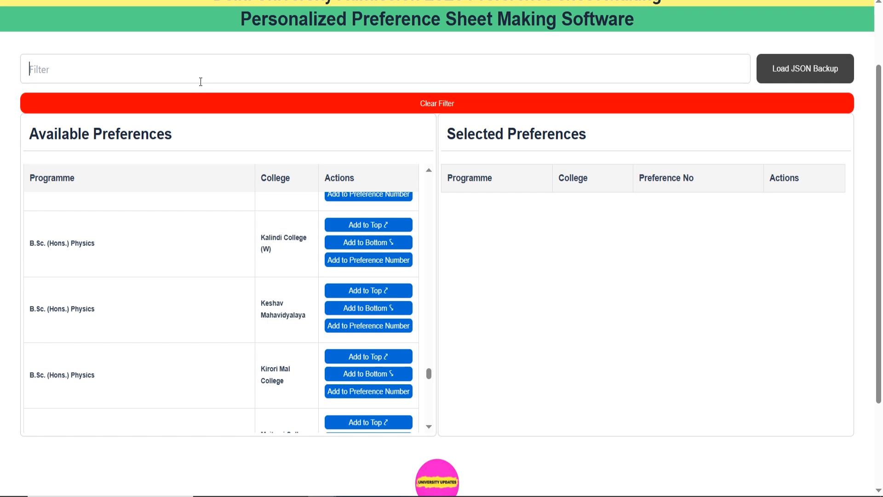
type("hindu college")
scroll(260, 296, "up", 5)
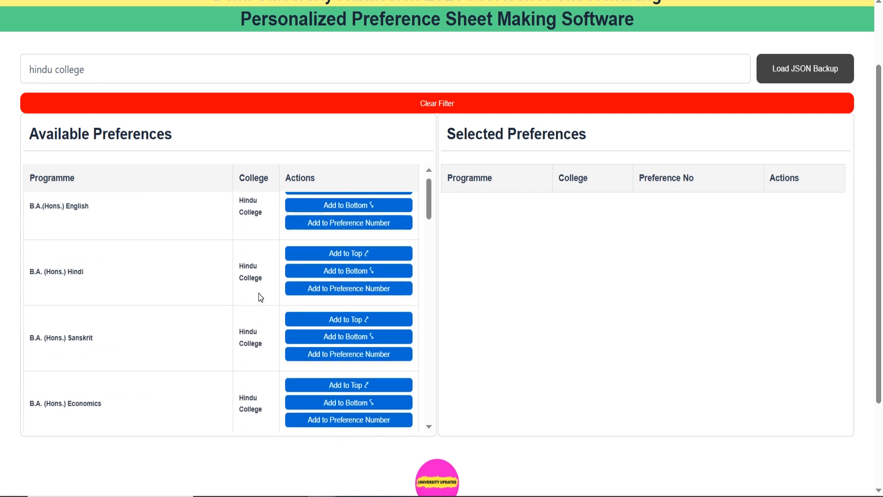
scroll(166, 273, "down", 3)
scroll(93, 262, "up", 3)
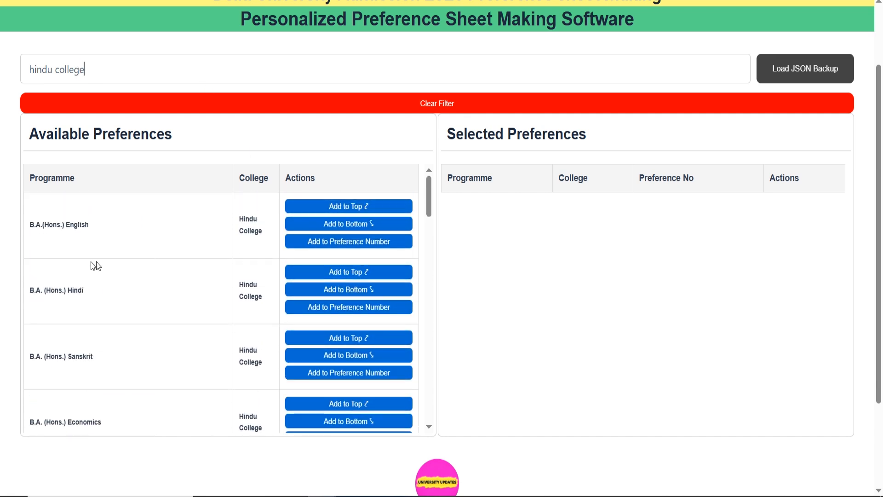
Add B.A.(Hons.) English and B.A. (Hons.) History at Hindu College to the bottom of the selected preferences and move History up one place
left_click(307, 224)
scroll(154, 258, "down", 2)
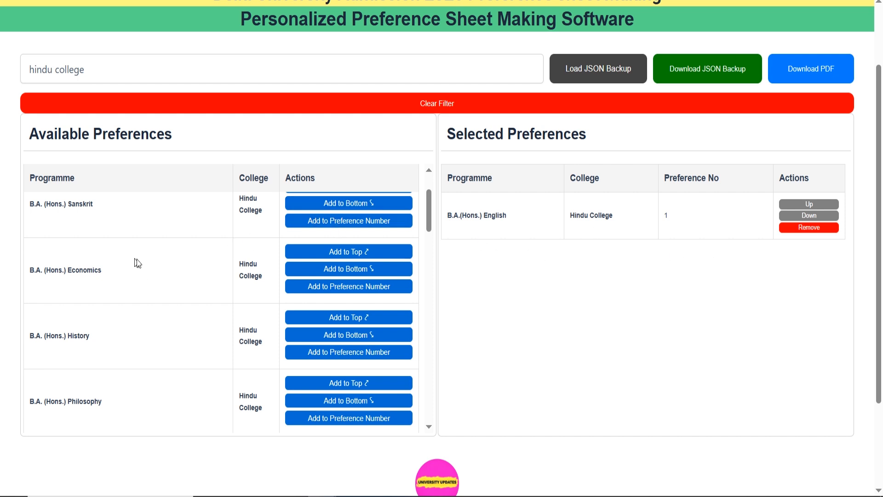
scroll(138, 261, "down", 2)
left_click(296, 249)
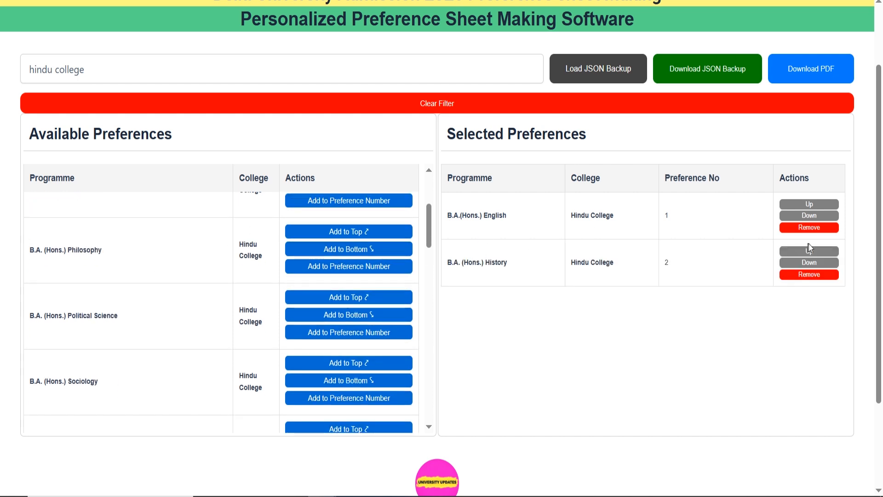
left_click(809, 251)
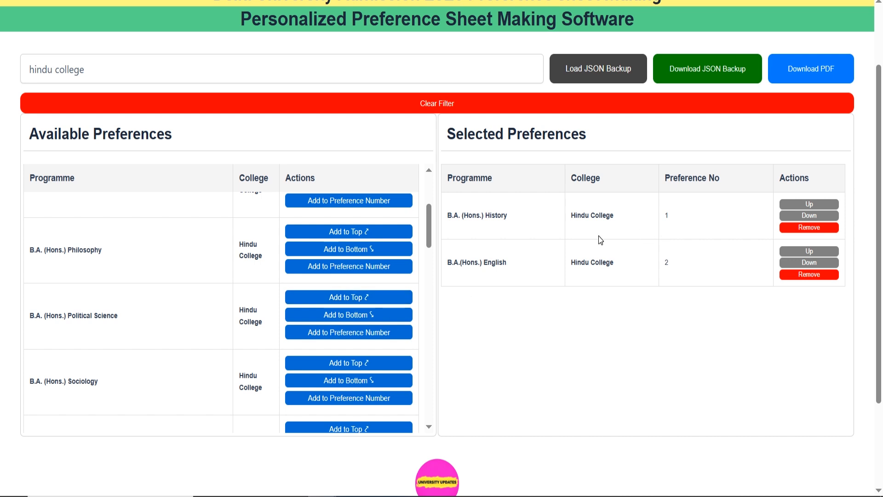
Add B.A. (Hons.) Political Science at Hindu College to the top of the selected preferences and B.A. (Hons.) Sociology to the bottom
left_click(326, 300)
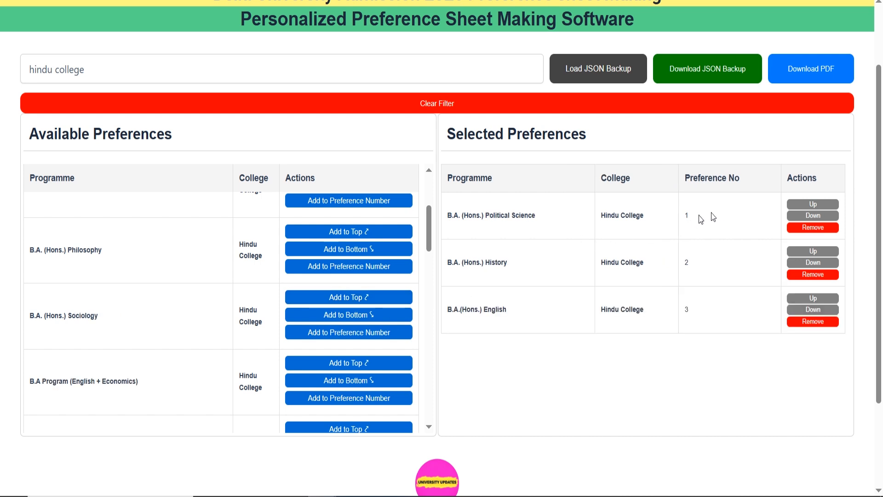
left_click_drag(711, 213, 597, 222)
left_click(387, 317)
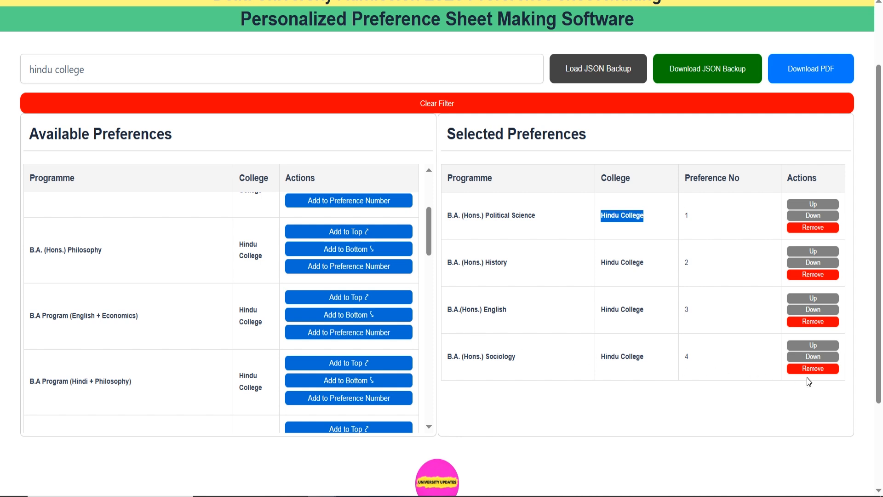
Add B.A Program (History + Political Science) and B.A Program (English + Economics) at Hindu College to the bottom of the selected preferences
scroll(72, 253, "down", 4)
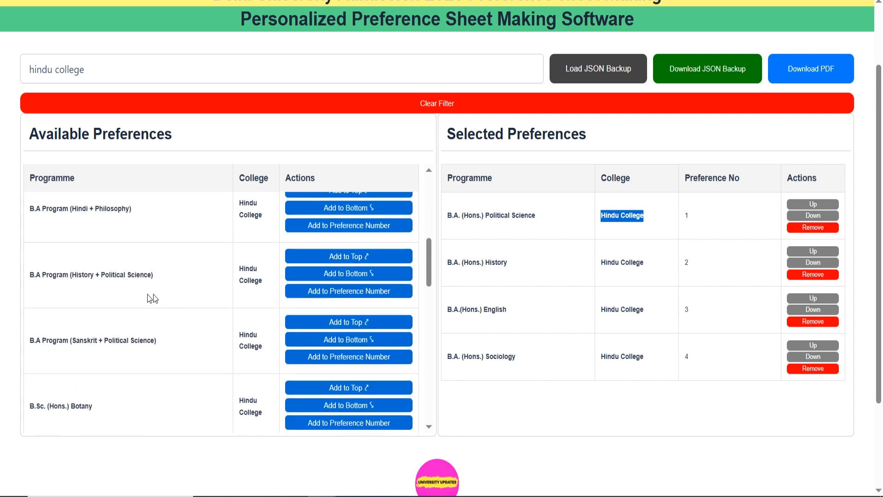
left_click_drag(91, 275, 174, 282)
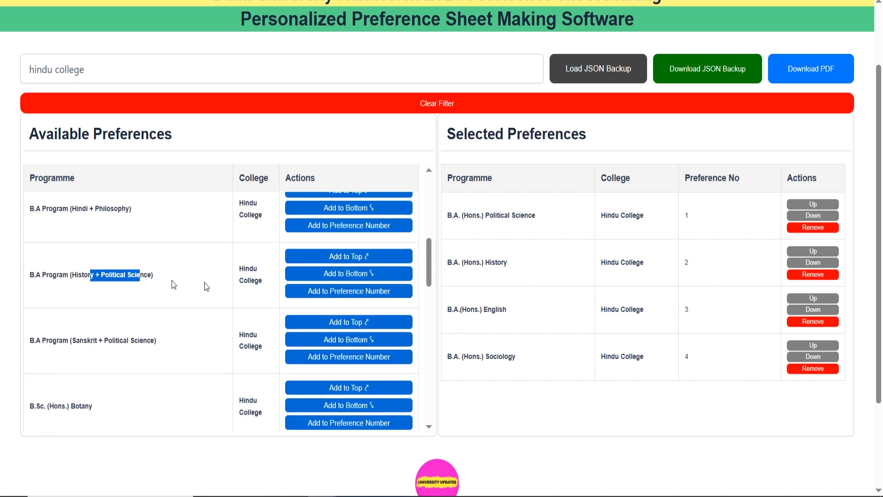
left_click(317, 275)
scroll(157, 308, "up", 3)
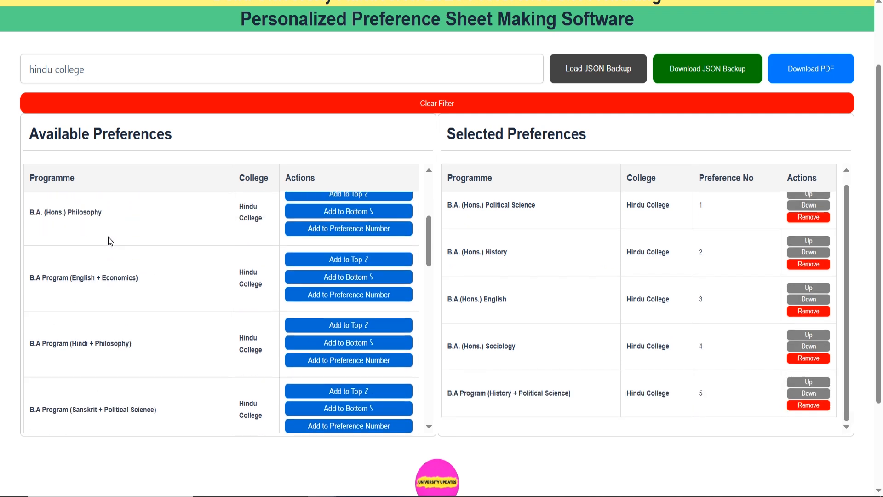
left_click(318, 315)
scroll(585, 337, "up", 1)
scroll(585, 337, "down", 2)
scroll(585, 337, "up", 2)
scroll(585, 337, "down", 1)
scroll(585, 336, "up", 1)
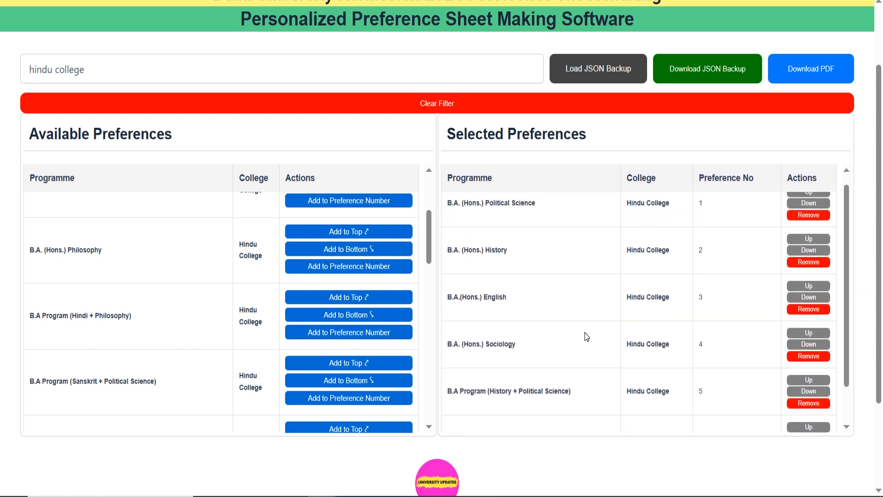
Clear the filter and filter the available preferences by "hansraj"
left_click(86, 99)
type("hansra")
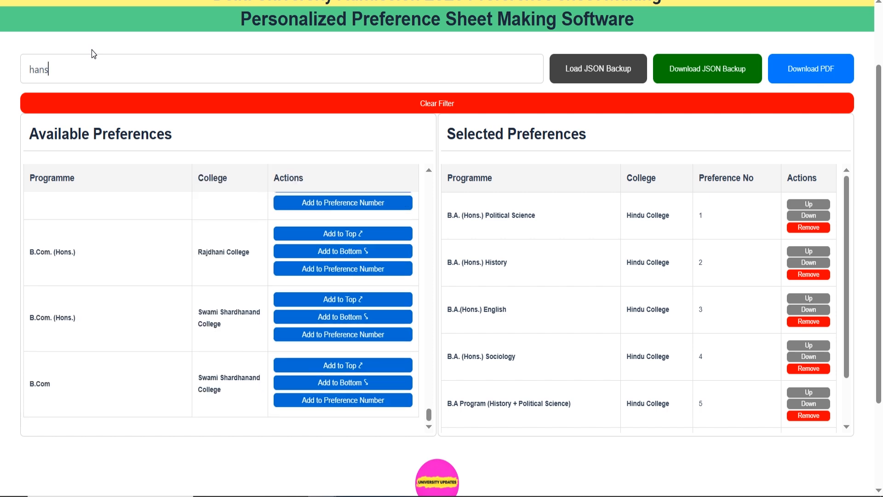
type("j")
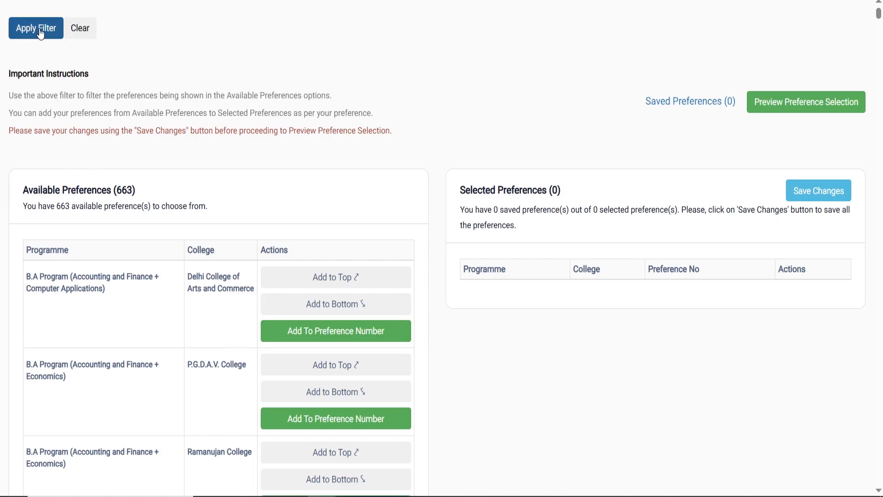
scroll(118, 113, "up", 2)
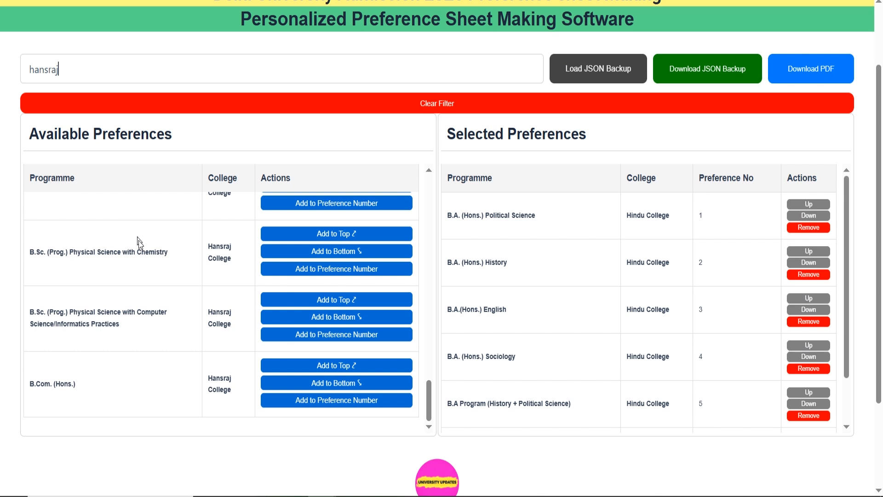
scroll(182, 272, "up", 10)
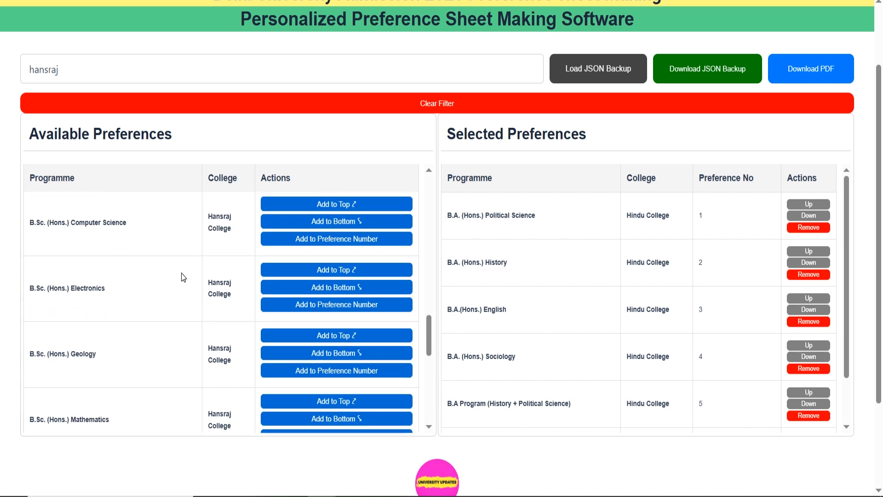
Add B.A.(Hons.) English, B.A. (Hons.) History and B.A. (Hons.) Philosophy at Hansraj College to the bottom of the selected preferences
left_click(295, 224)
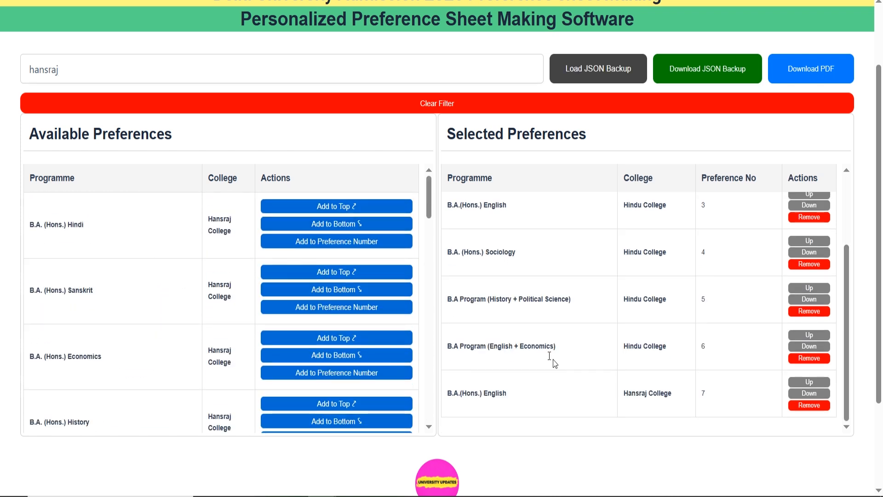
scroll(643, 412, "down", 2)
scroll(92, 288, "up", 3)
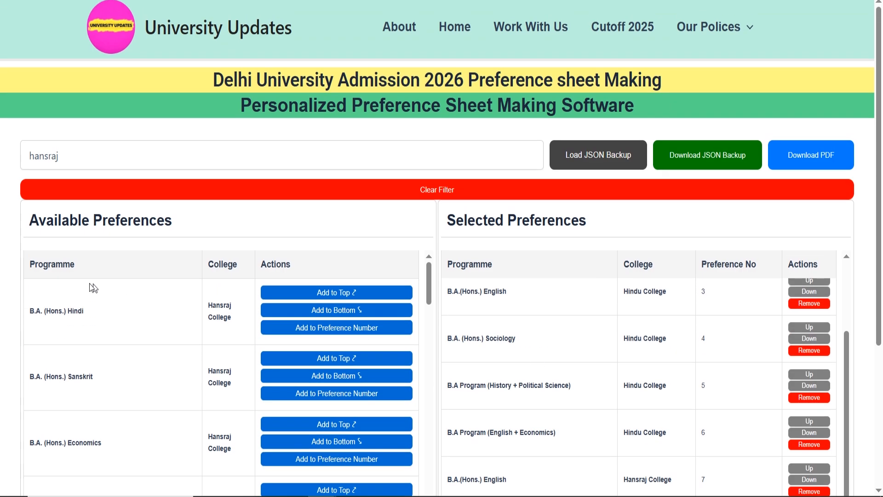
scroll(98, 280, "down", 4)
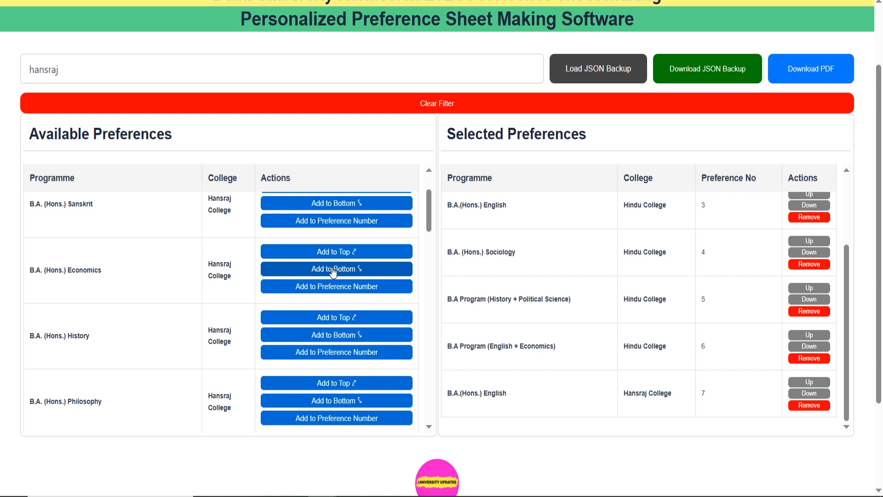
scroll(177, 318, "down", 2)
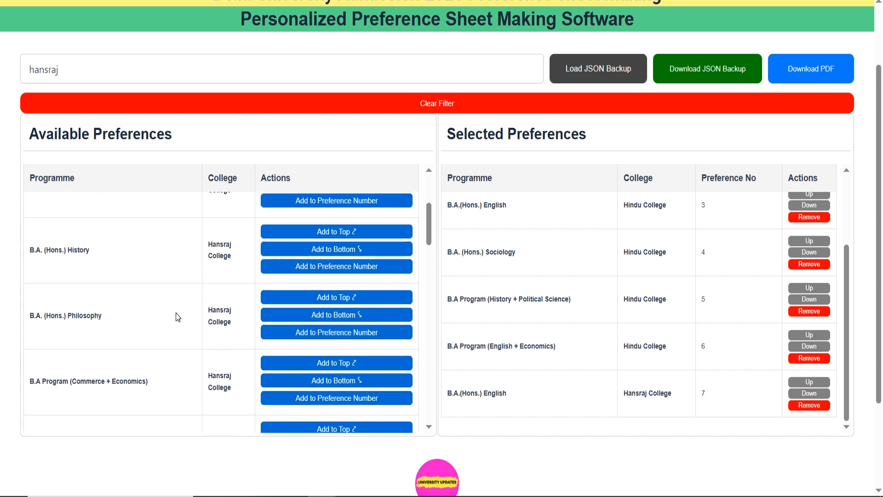
left_click(325, 253)
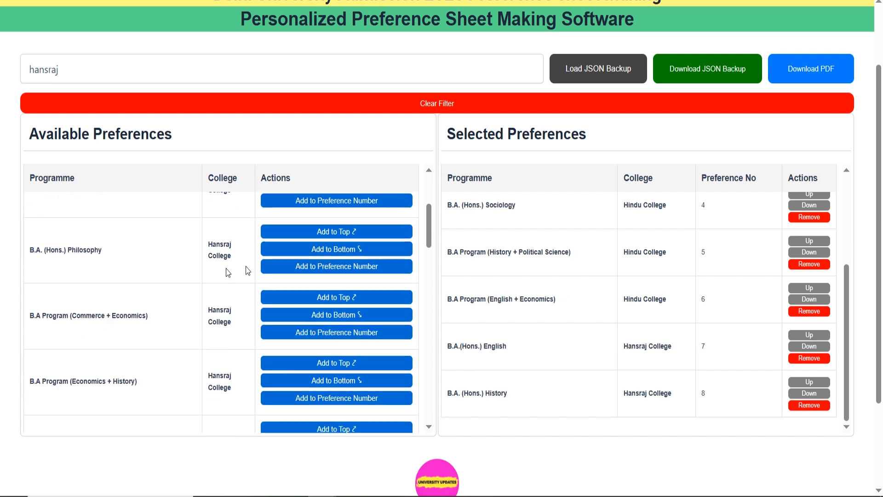
left_click(342, 251)
scroll(109, 278, "down", 2)
scroll(184, 308, "down", 2)
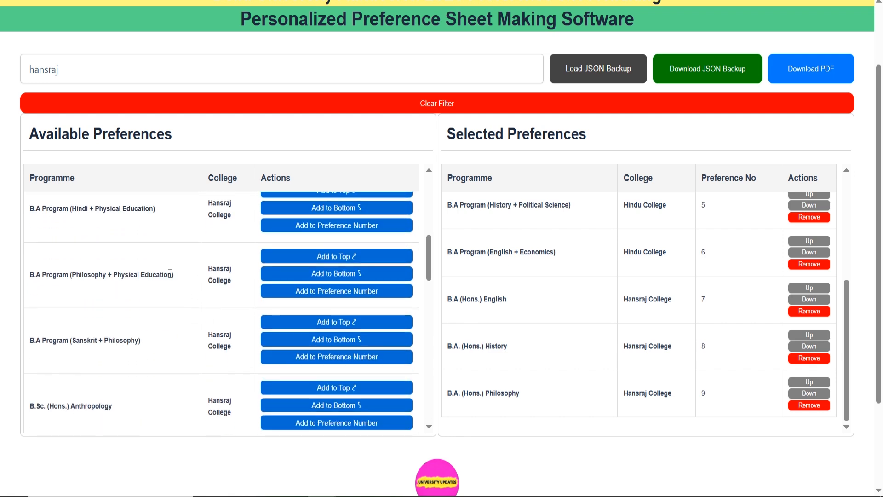
Add B.A Program (Philosophy + Physical Education) at Hansraj College to the bottom of the selected preferences and remove it again
left_click(278, 276)
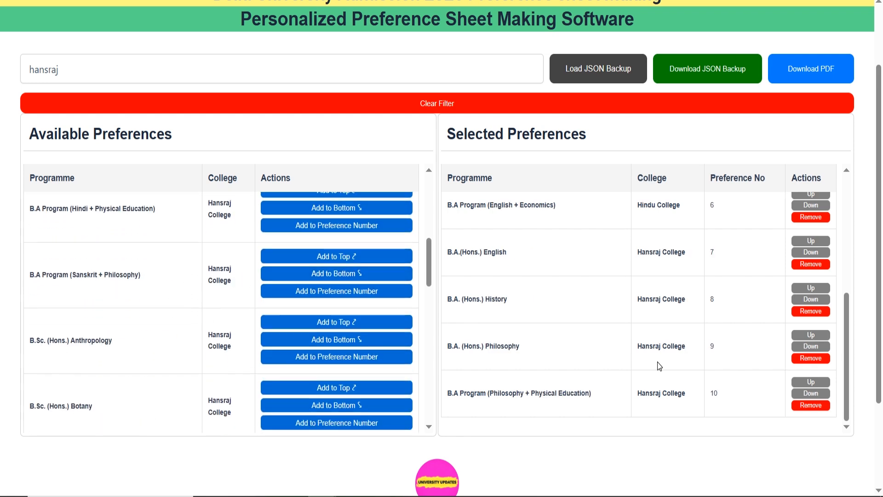
left_click_drag(521, 393, 641, 401)
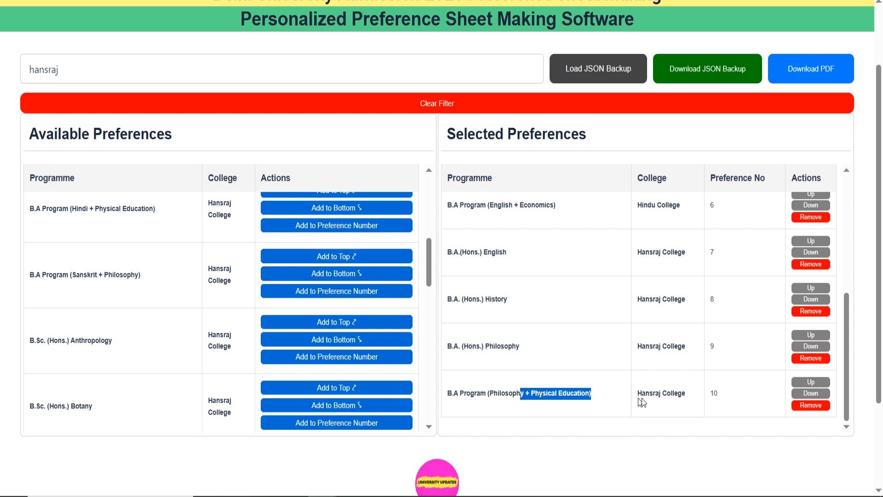
left_click(812, 405)
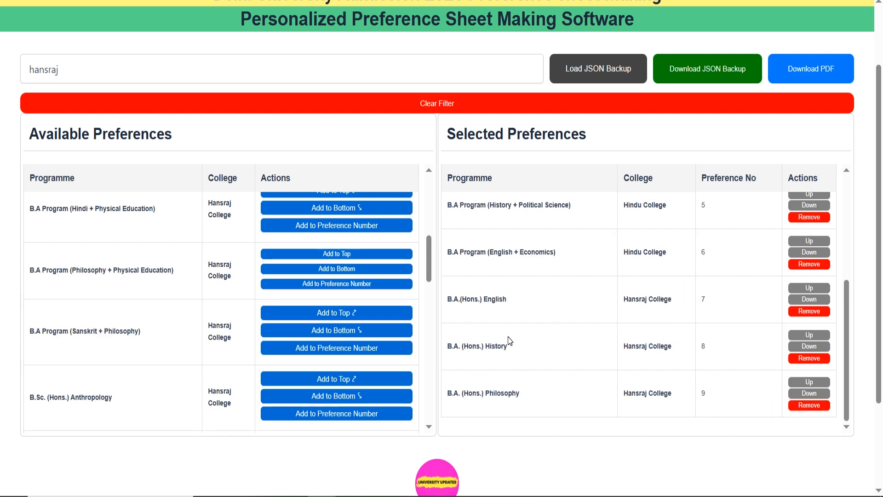
Move Hansraj College's B.A. (Hons.) History up one place and back down, and move its B.A.(Hons.) English up to preference 6
double_click(488, 350)
left_click(809, 336)
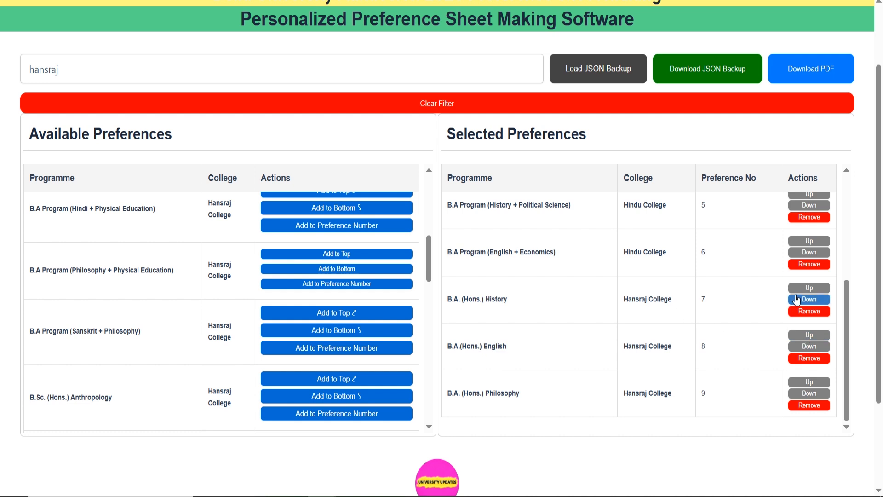
left_click(797, 300)
left_click(802, 288)
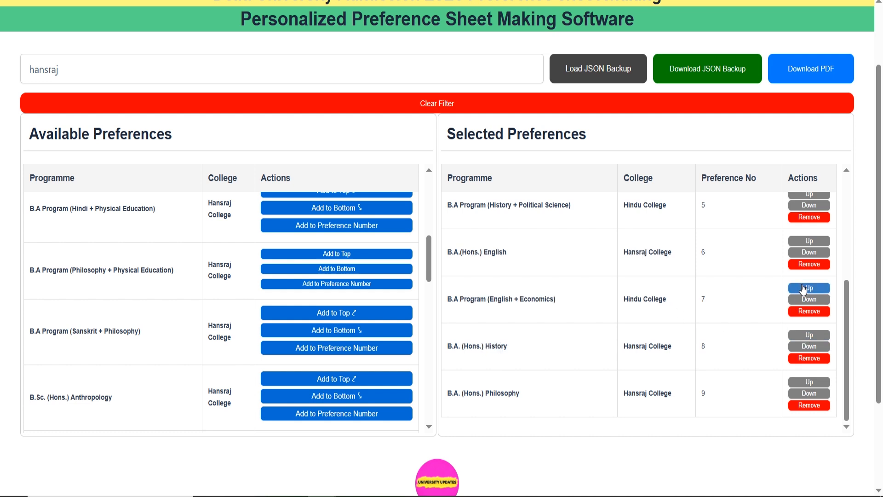
scroll(551, 272, "up", 4)
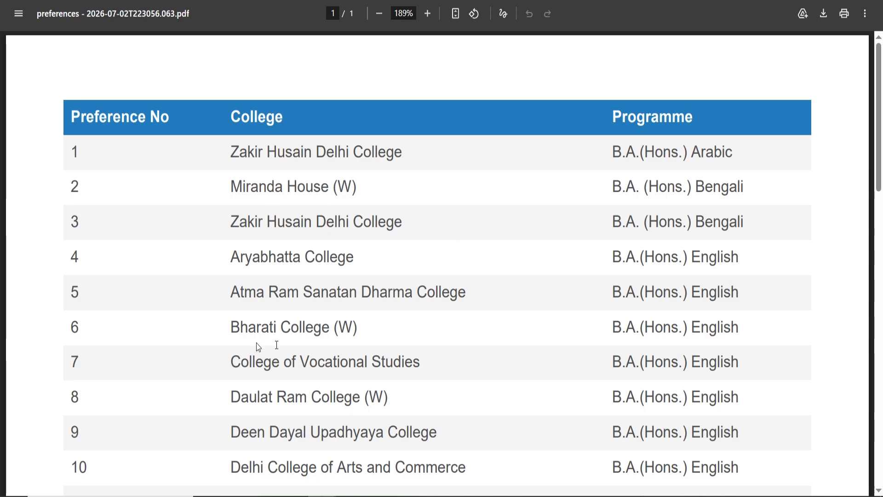
Check the college and programme of the first preference in the downloaded preferences PDF
left_click_drag(233, 153, 397, 154)
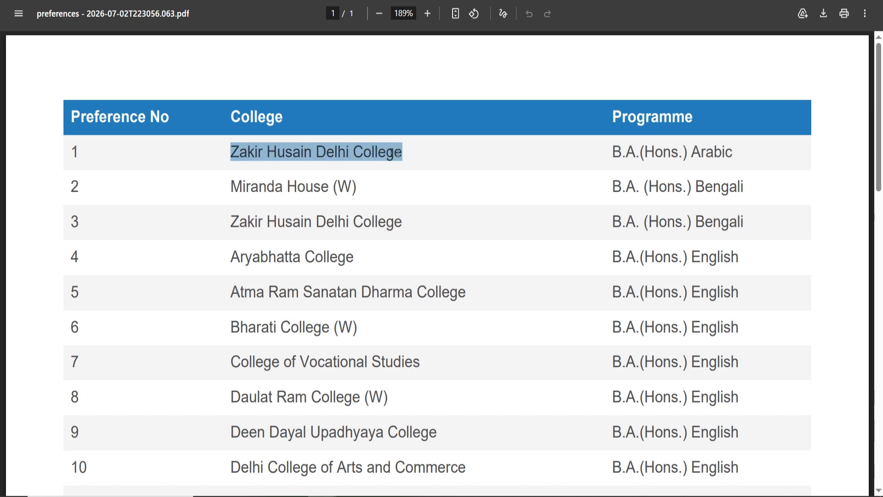
left_click(253, 158)
left_click_drag(241, 154, 264, 153)
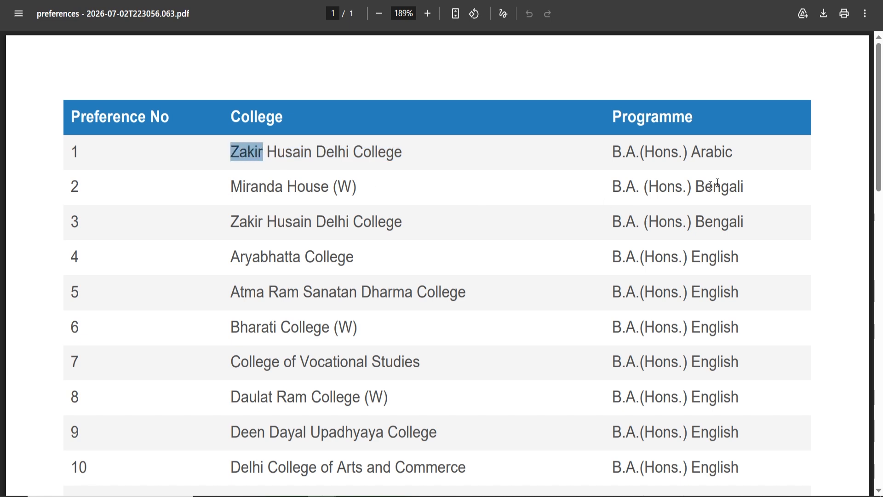
left_click_drag(731, 153, 63, 165)
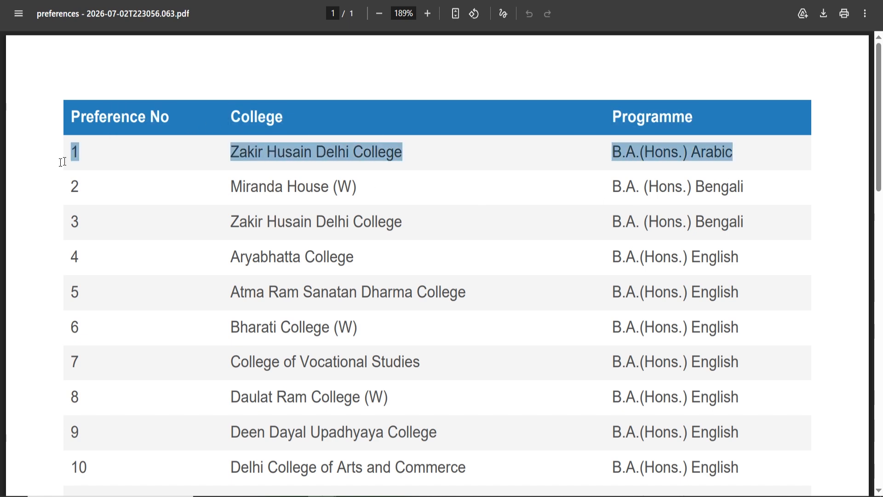
left_click(241, 157)
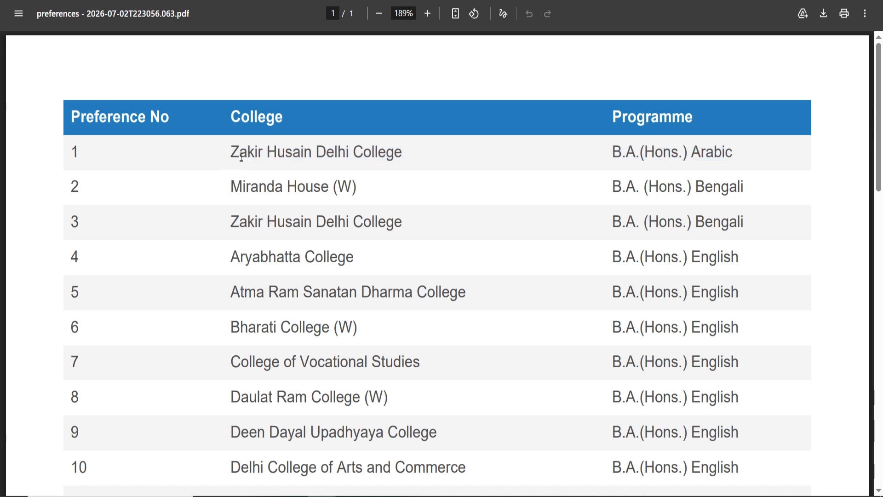
Switch to the blank University Updates preference sheet and filter the available preferences by "zakir husai"
key("ctrl+Tab")
left_click(247, 71)
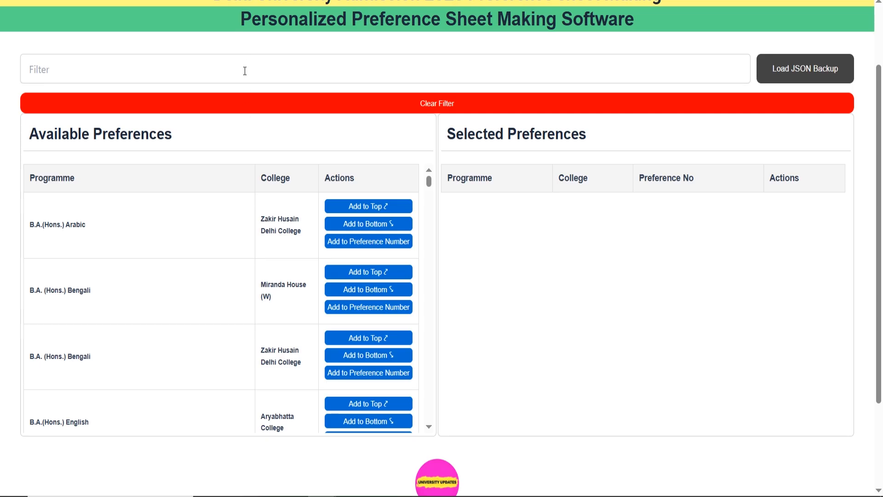
type("zakir husai")
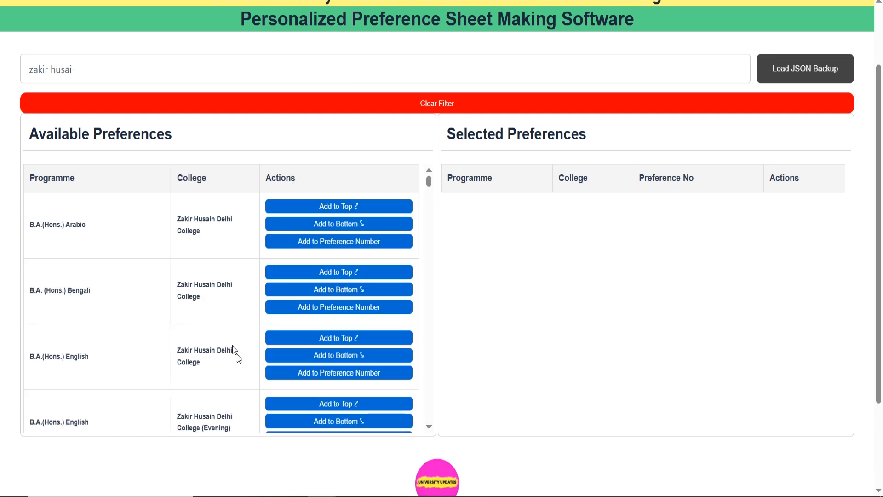
scroll(234, 322, "down", 5)
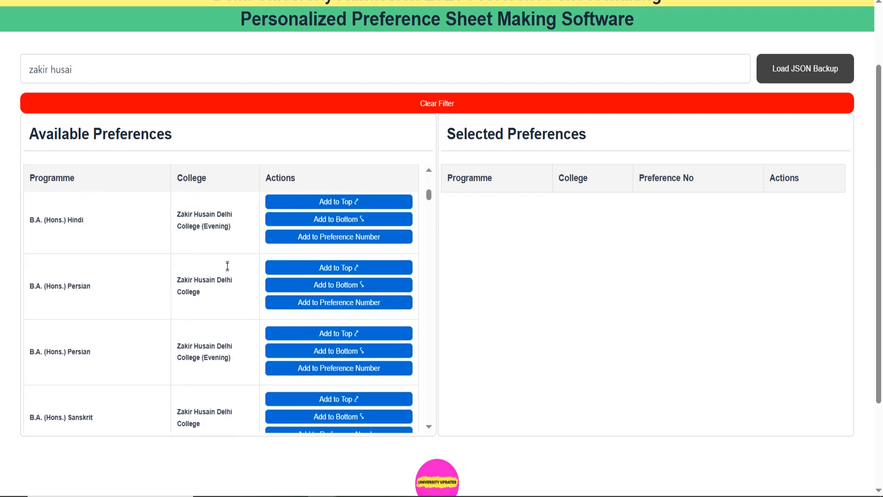
Switch to the admission portal's preference selection page and try to filter its available preferences by "zakir"
key("ctrl+Tab")
scroll(184, 331, "down", 3)
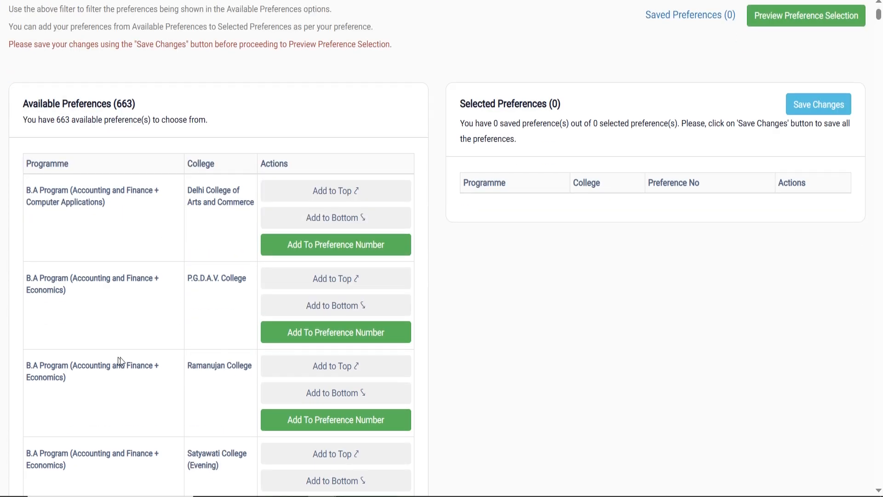
scroll(147, 267, "up", 3)
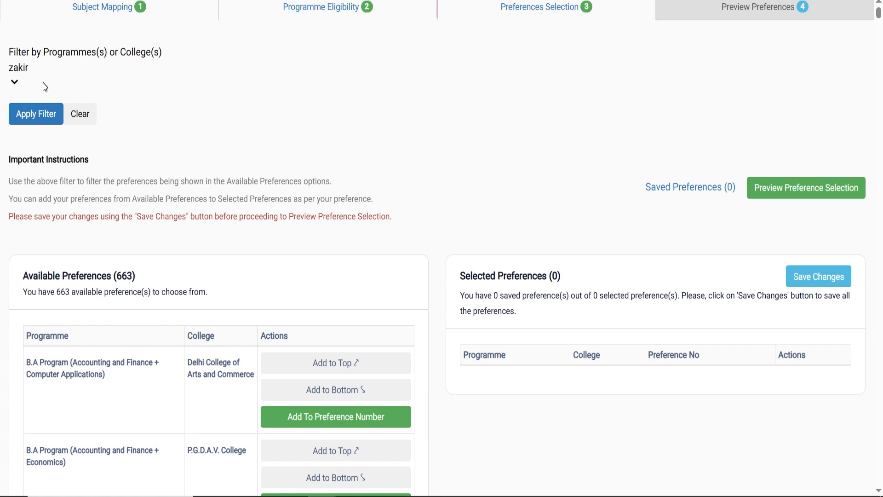
left_click(37, 114)
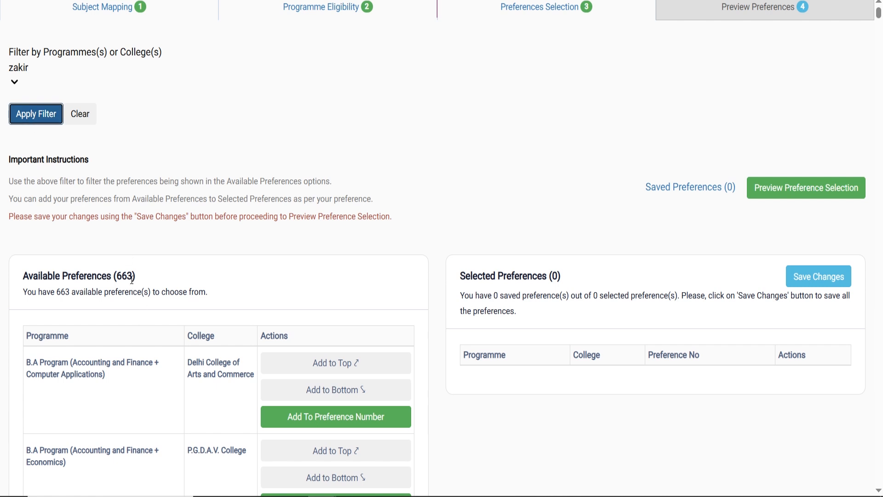
left_click_drag(135, 277, 19, 277)
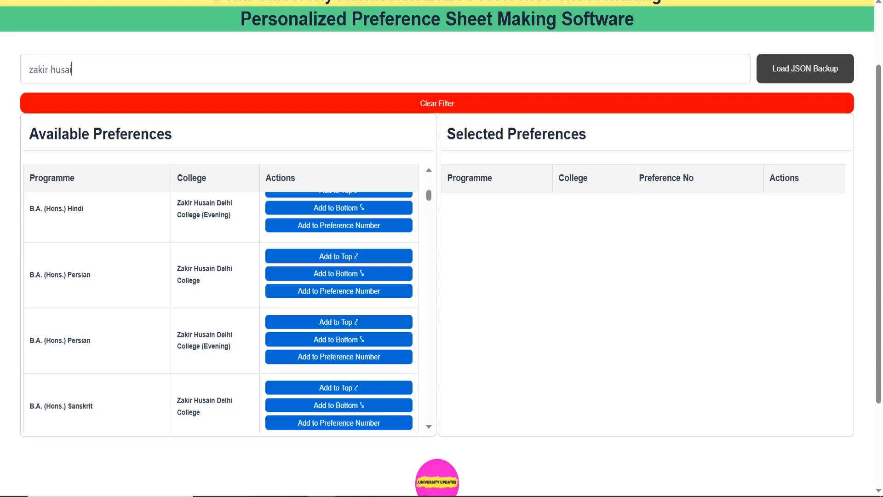
Check preference 1 in the PDF and add B.A.(Hons.) Arabic at Zakir Husain Delhi College to the bottom of the tool's selected preferences
scroll(223, 244, "down", 7)
scroll(226, 245, "up", 10)
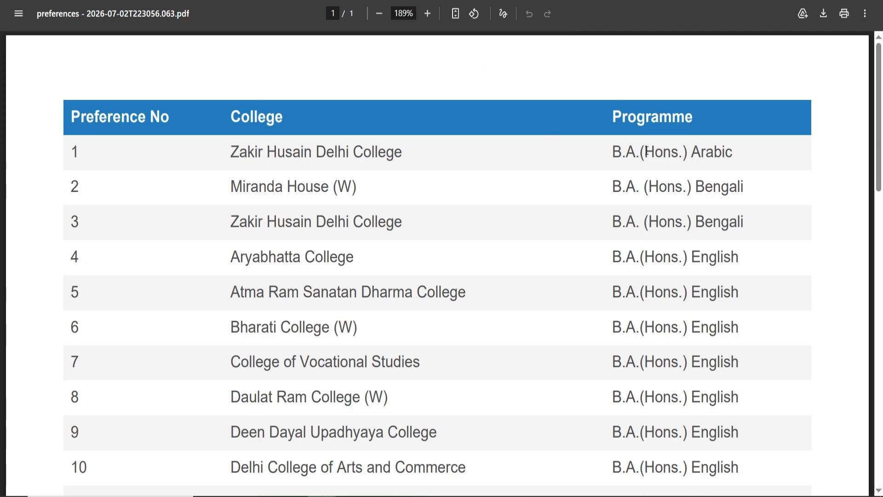
left_click_drag(626, 152, 723, 151)
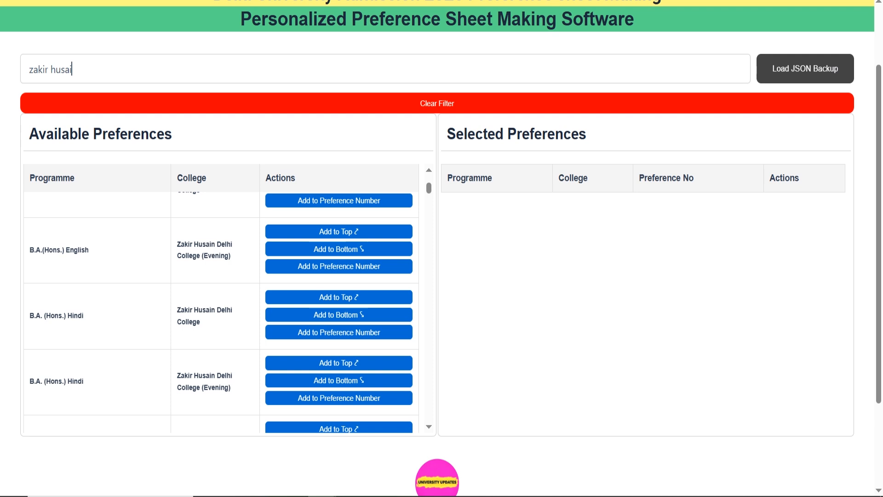
scroll(262, 250, "up", 5)
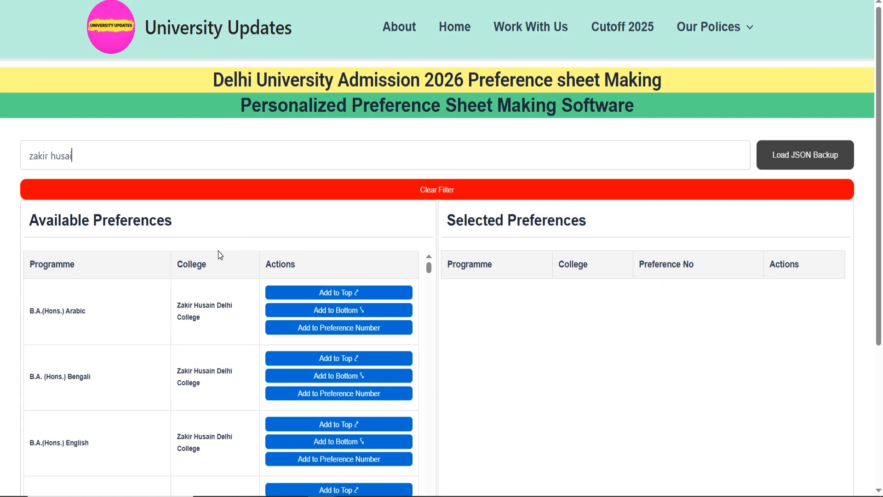
scroll(186, 274, "down", 2)
left_click(321, 224)
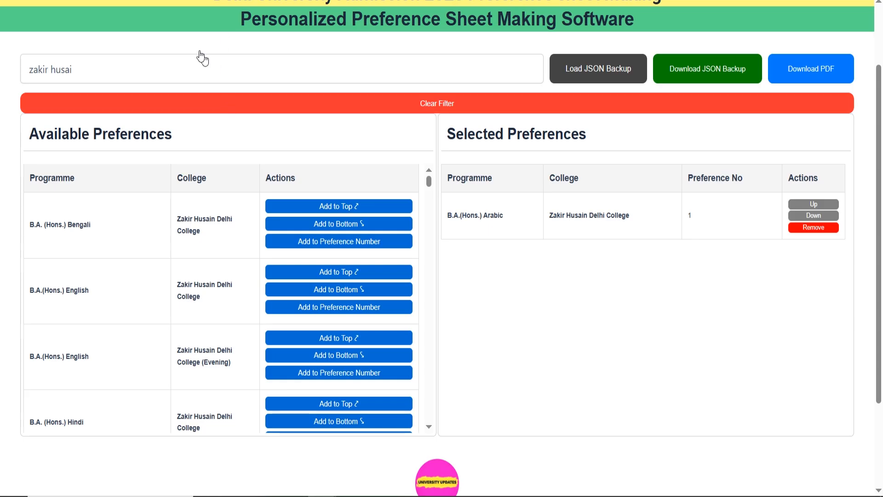
Replace the filter on the available preferences with "miranda house"
key("ctrl+a")
key("BackSpace")
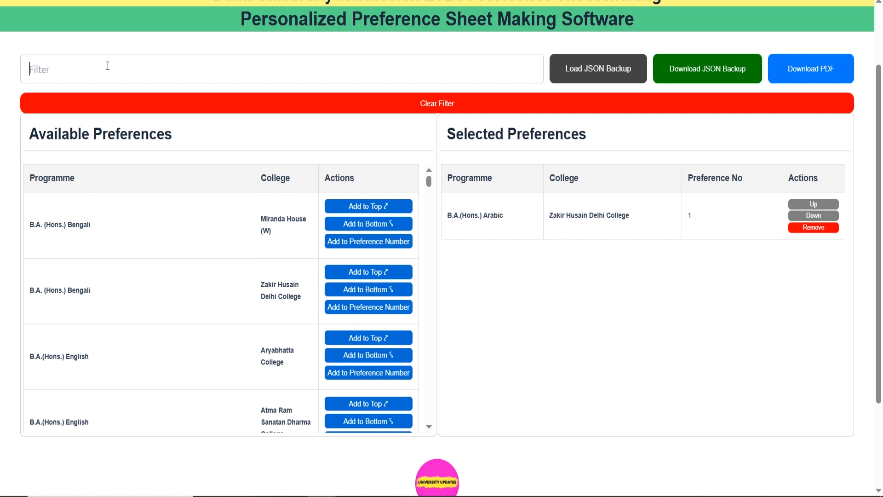
type("mira")
type("n")
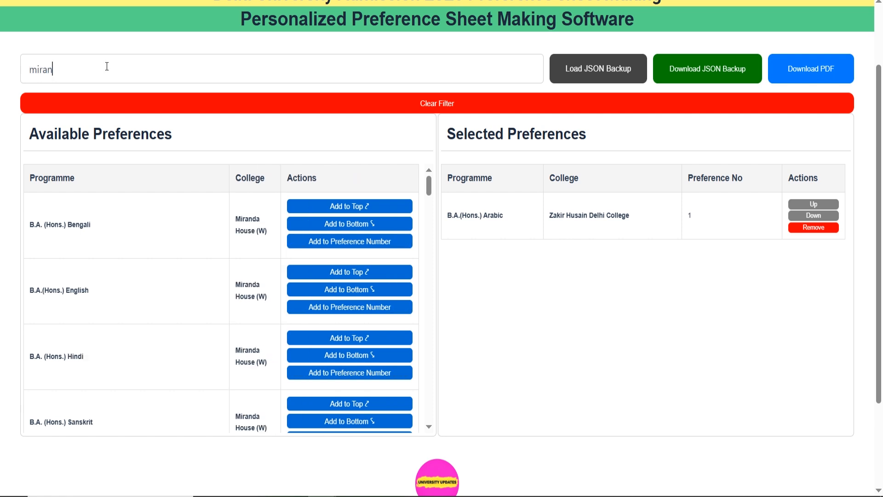
type("da house")
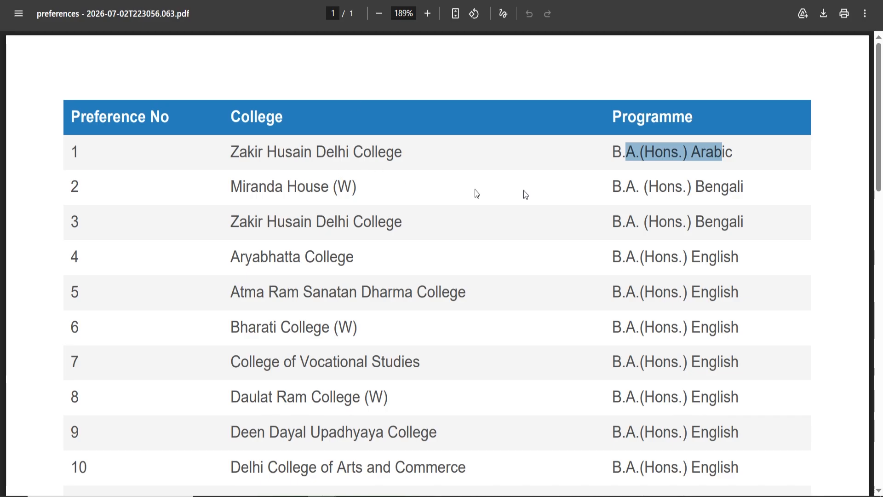
Check preference 2 in the PDF and add B.A. (Hons.) Bengali at Miranda House (W) to the bottom of the selected preferences
left_click_drag(692, 193, 746, 188)
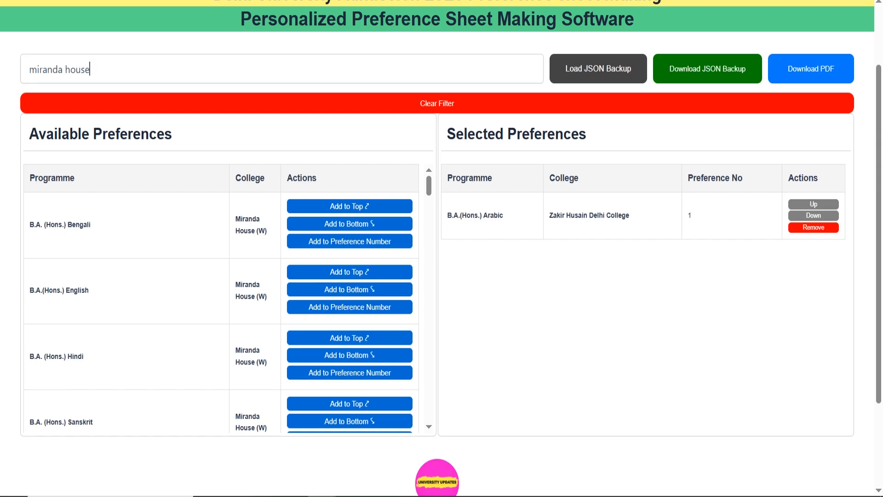
scroll(190, 217, "down", 2)
scroll(186, 220, "up", 2)
left_click(351, 224)
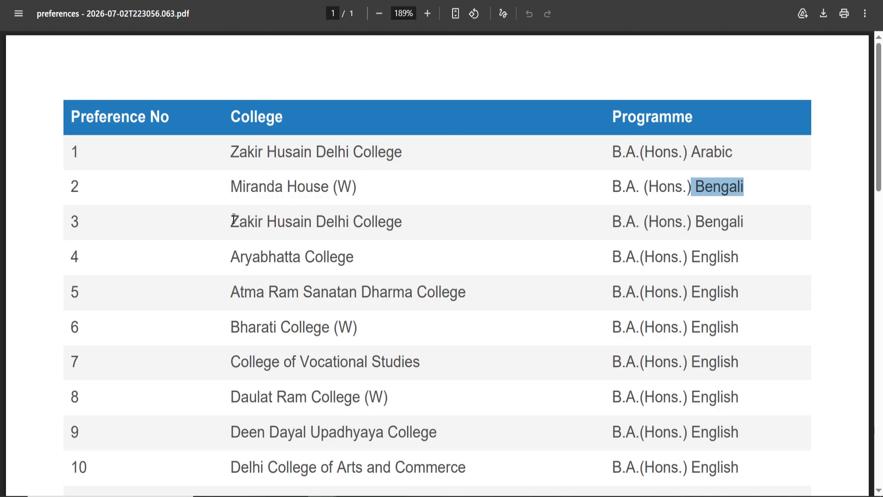
Review the further preferences in the PDF and compare the portal's preference selection page with the tool's selected preferences
left_click_drag(230, 222, 396, 228)
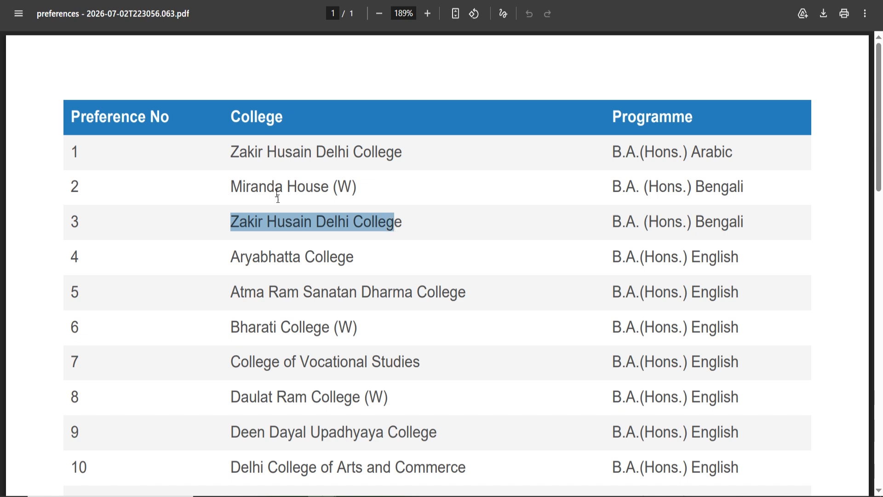
left_click_drag(268, 186, 356, 327)
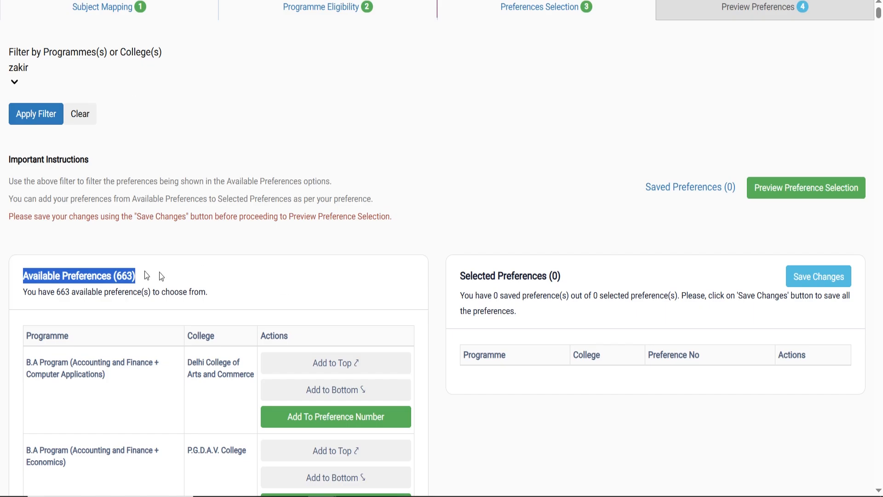
scroll(249, 228, "down", 2)
left_click(249, 227)
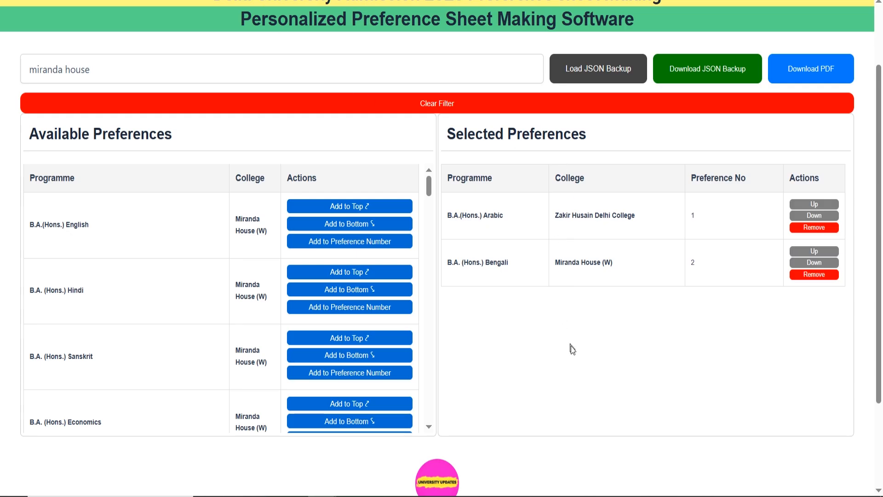
scroll(571, 346, "up", 2)
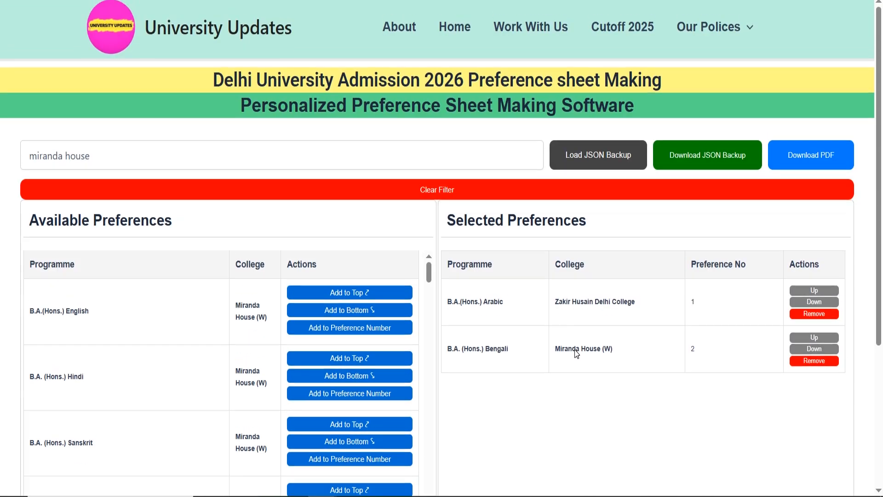